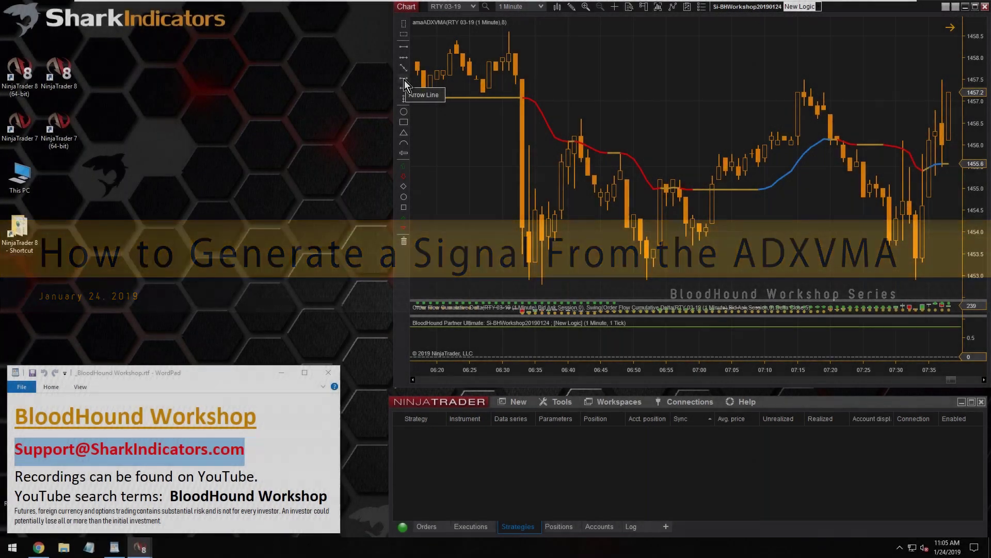
Point an arrow line at the ADXVMA gold-to-blue turn and open the Si-BHWorkshop20190124 BloodHound settings.
click(405, 85)
drag(820, 253, 766, 194)
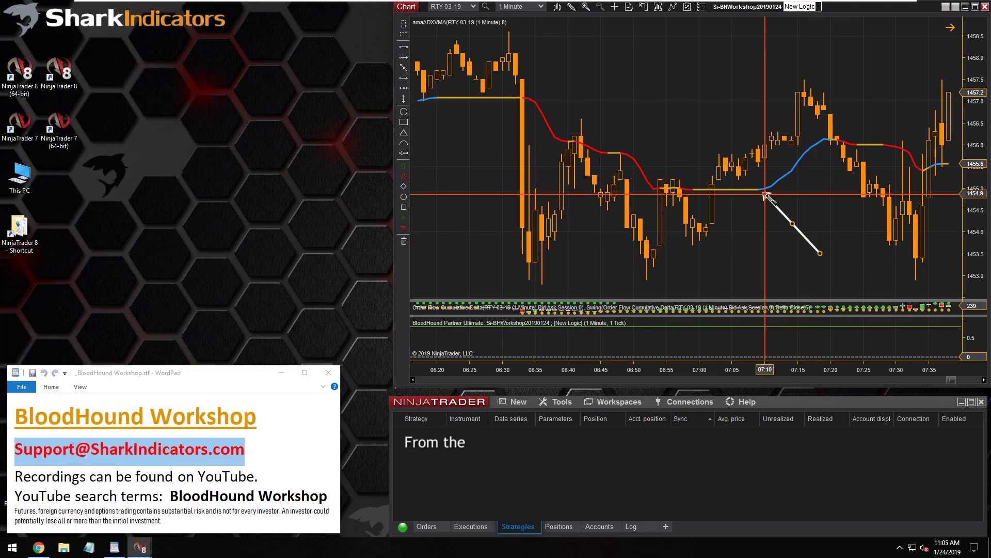
mouse_move(768, 196)
mouse_down()
mouse_move(792, 204)
mouse_move(817, 176)
mouse_move(779, 203)
mouse_up()
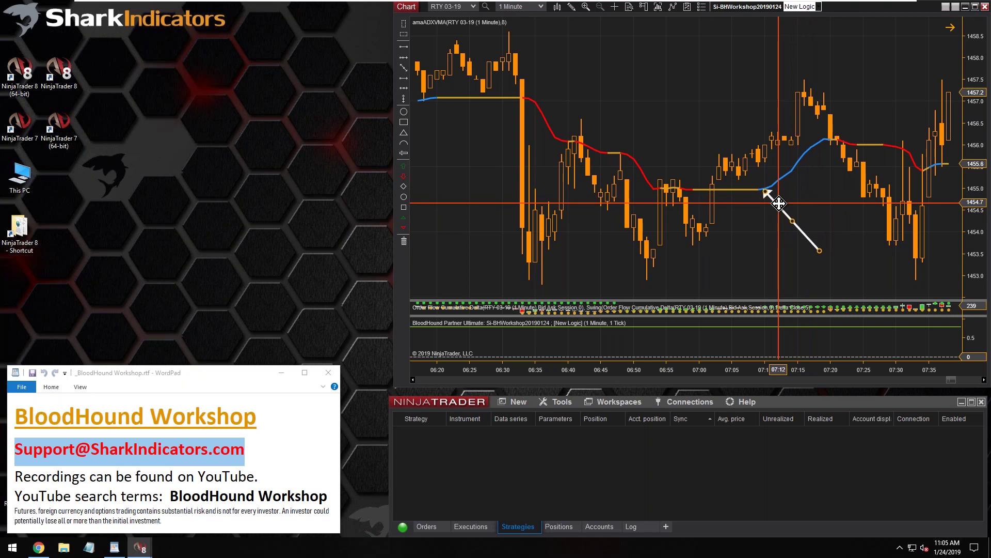
mouse_move(779, 203)
mouse_down()
mouse_move(790, 201)
mouse_move(686, 205)
mouse_move(779, 204)
mouse_up()
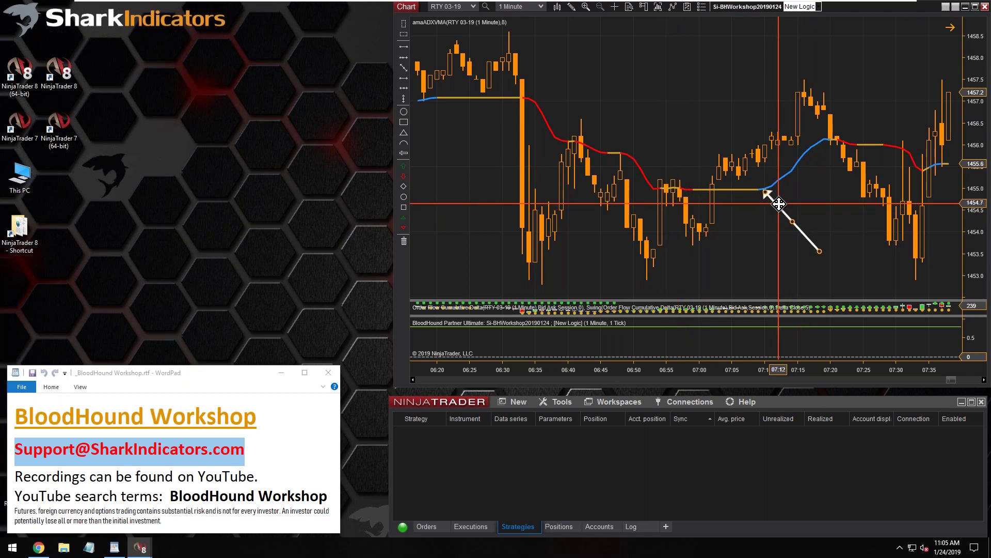
mouse_move(779, 204)
mouse_down()
mouse_move(736, 206)
mouse_move(801, 195)
mouse_move(859, 151)
mouse_move(779, 204)
mouse_up()
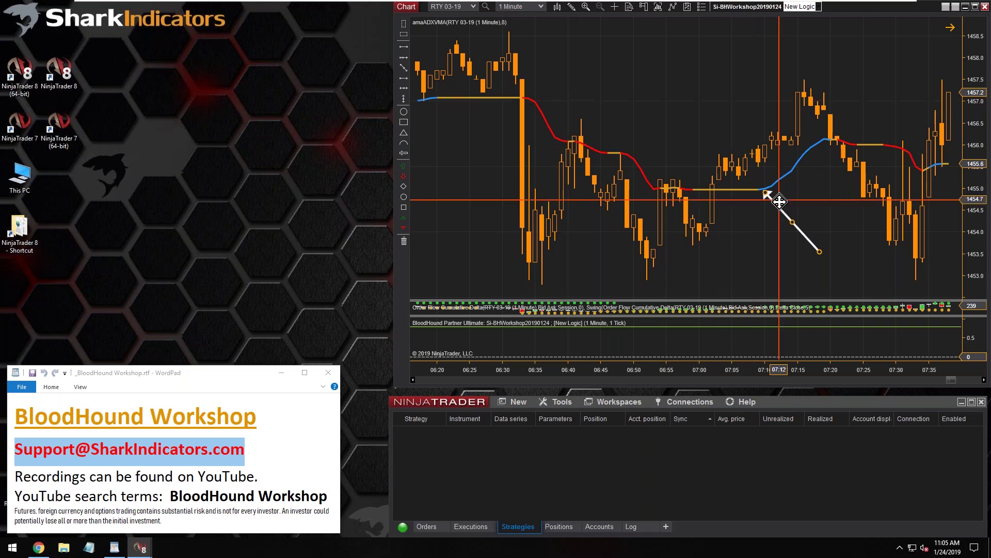
drag(778, 202, 779, 205)
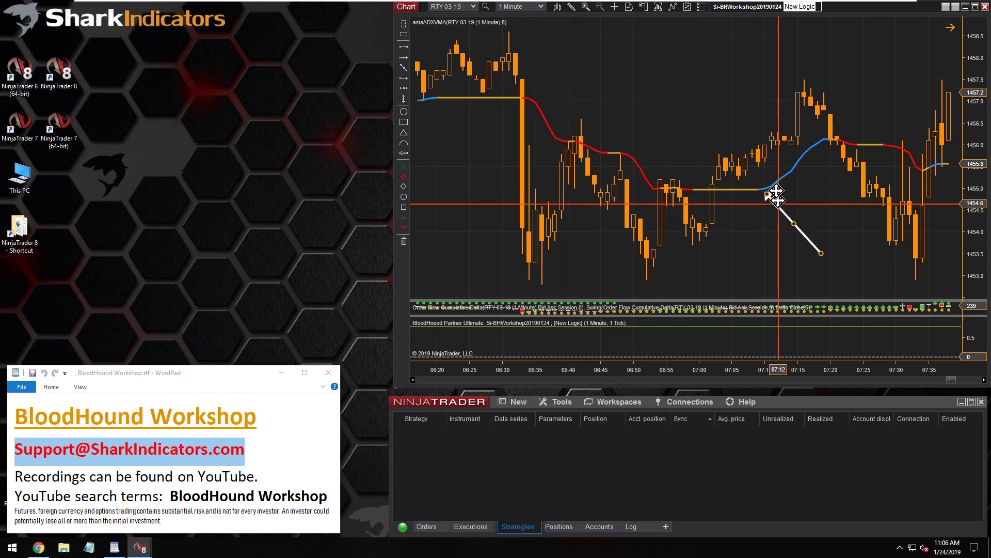
click(731, 13)
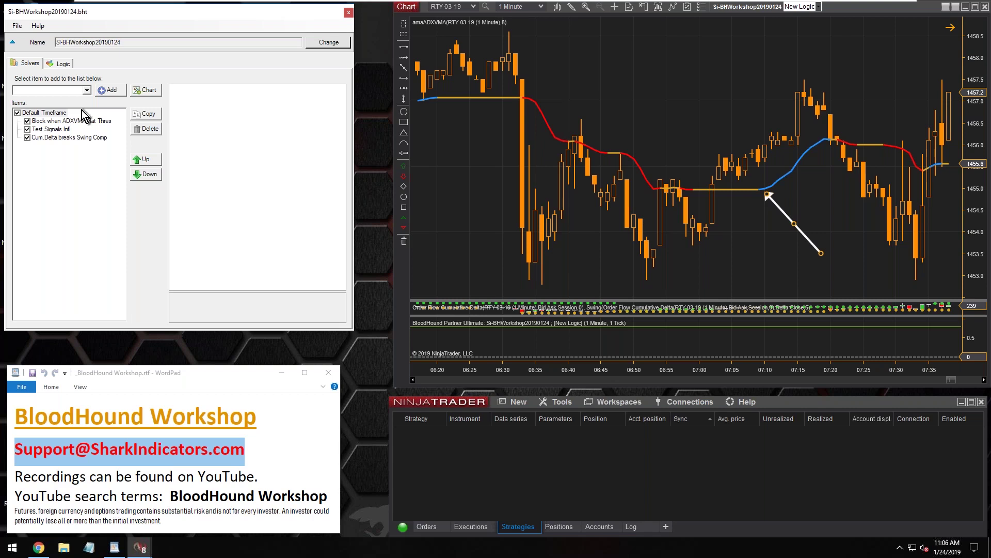
Show the Logic canvas for New Logic and enlarge the Si-BHWorkshop window for more room.
click(57, 64)
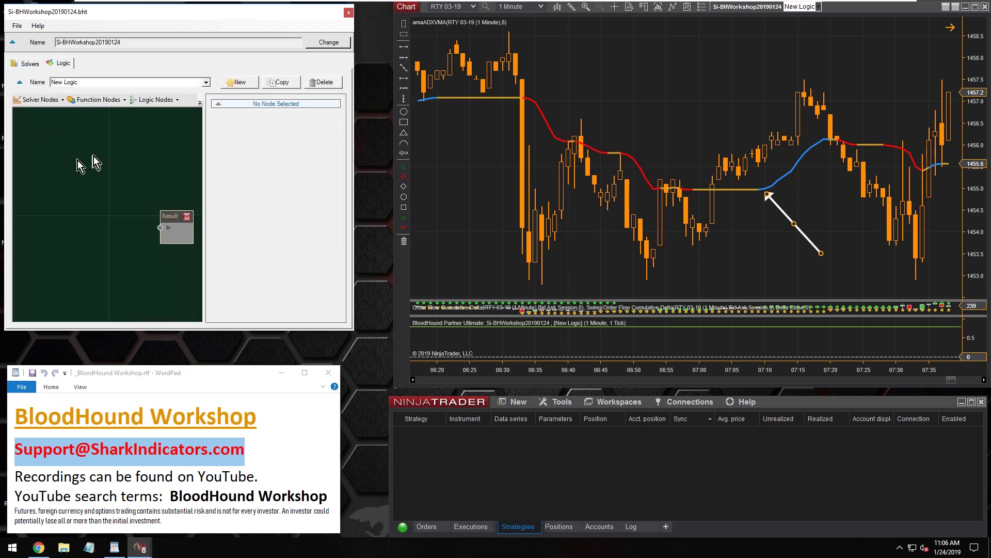
drag(354, 333, 418, 455)
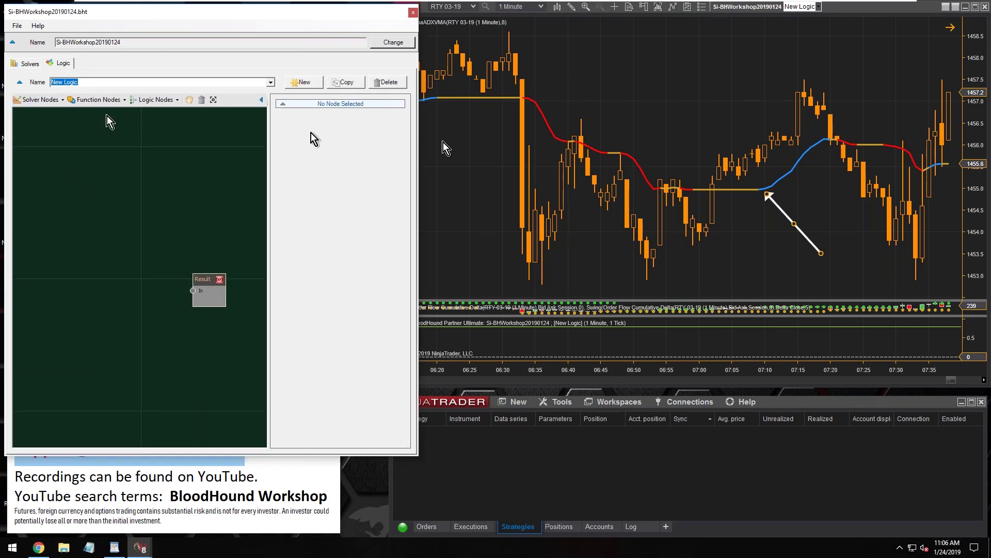
click(773, 209)
Mark the 07:10 blue ADXVMA turn with a green up arrow and the 06:34 red bar with a red down arrow.
mouse_move(772, 209)
mouse_down()
mouse_move(818, 175)
mouse_move(780, 206)
mouse_move(812, 182)
mouse_move(624, 195)
mouse_move(549, 138)
mouse_move(544, 119)
mouse_move(563, 149)
mouse_move(695, 194)
mouse_move(779, 201)
mouse_move(777, 192)
mouse_up()
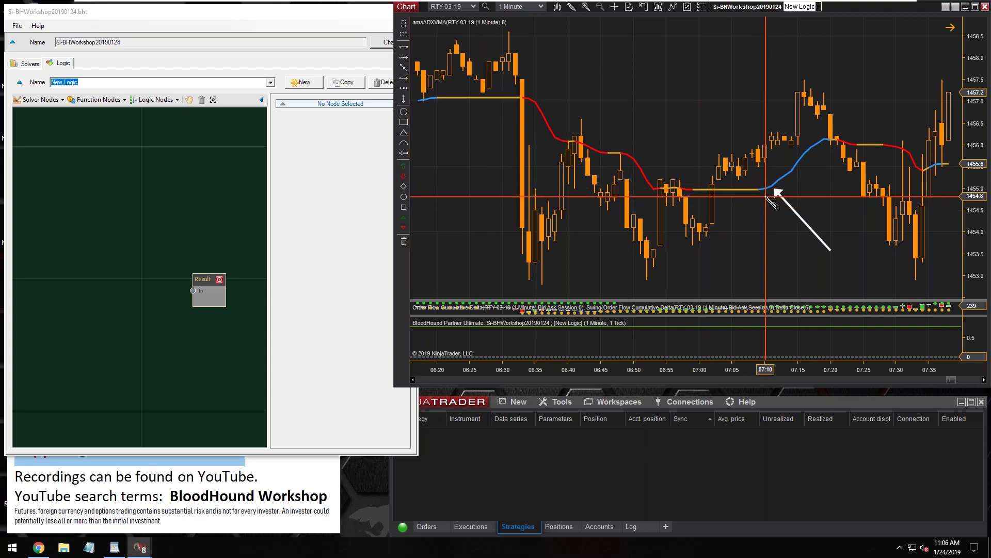
click(765, 197)
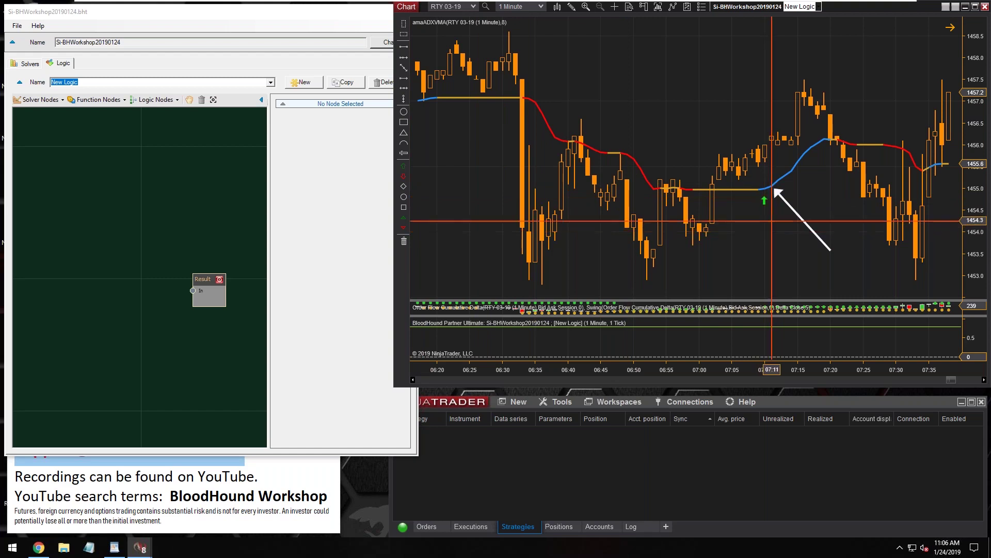
drag(784, 197, 789, 200)
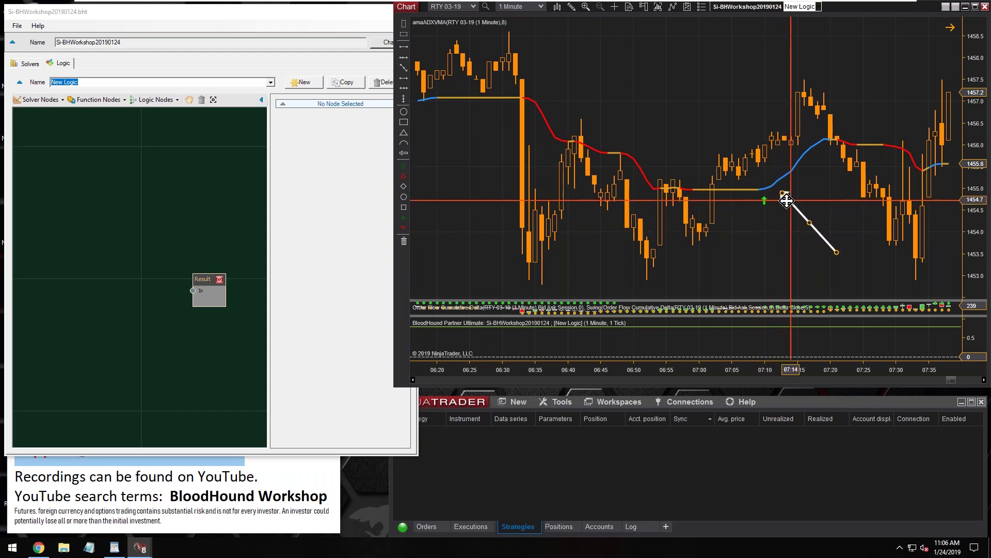
click(403, 177)
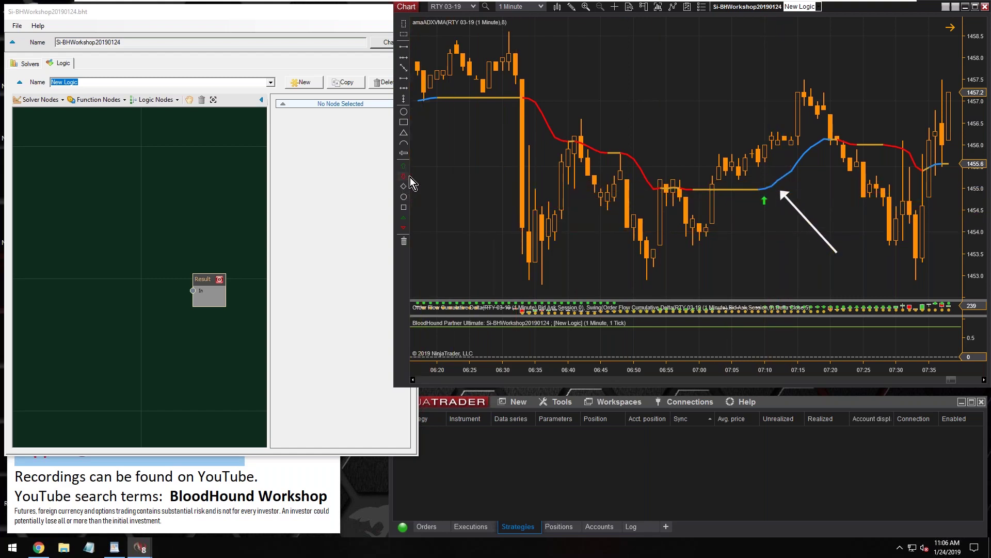
click(530, 92)
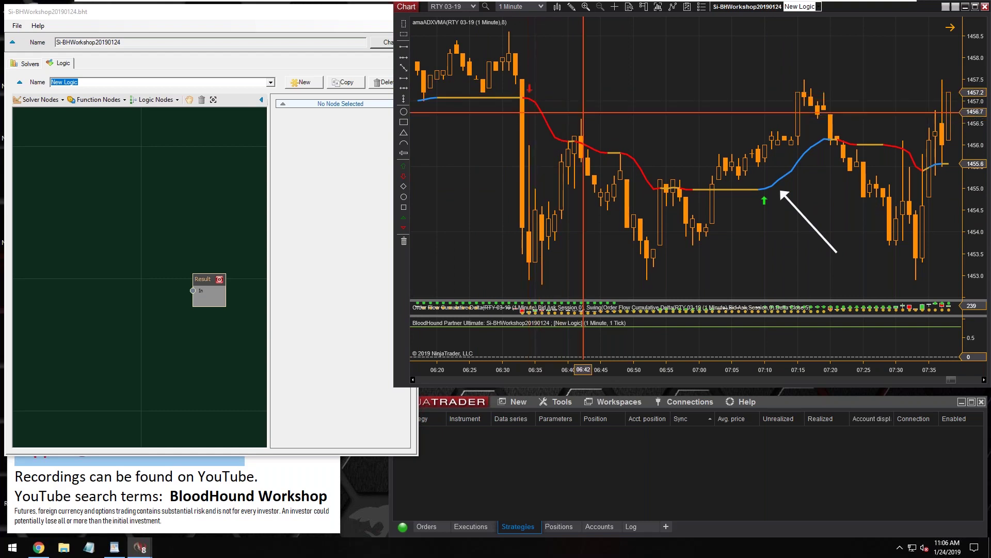
Add an Indicator Threshold node wired into Result and open its Select Indicator dialog to replace SMA(14).
click(40, 98)
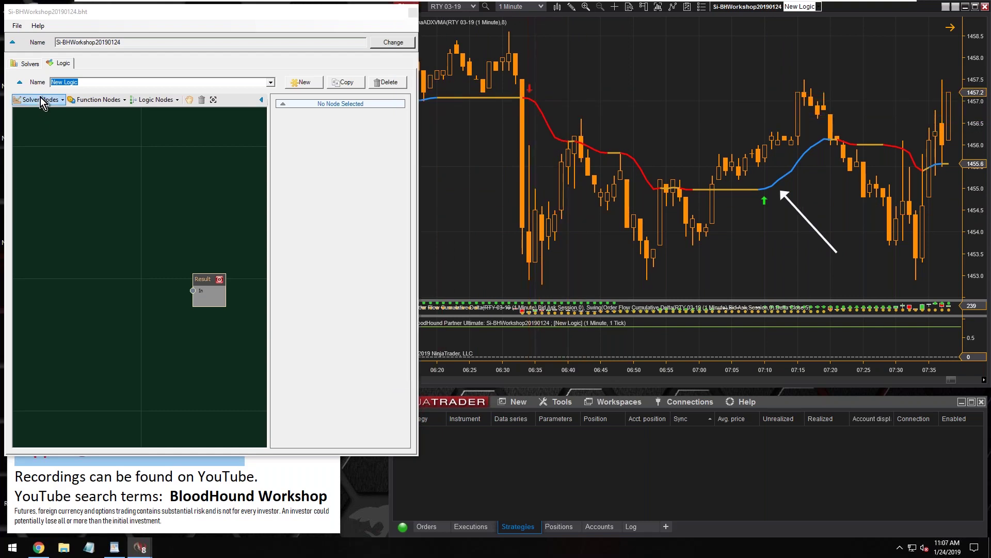
click(44, 100)
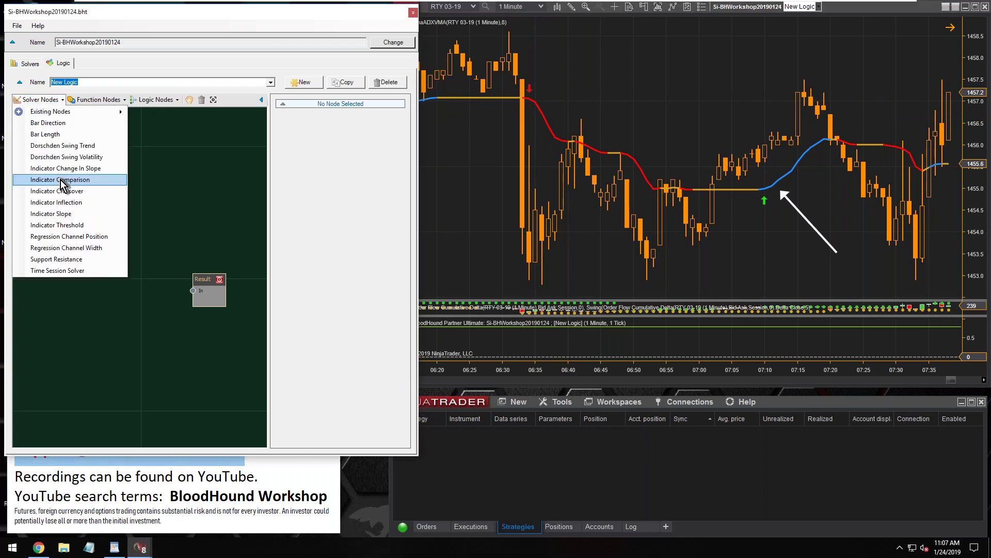
click(73, 225)
click(103, 283)
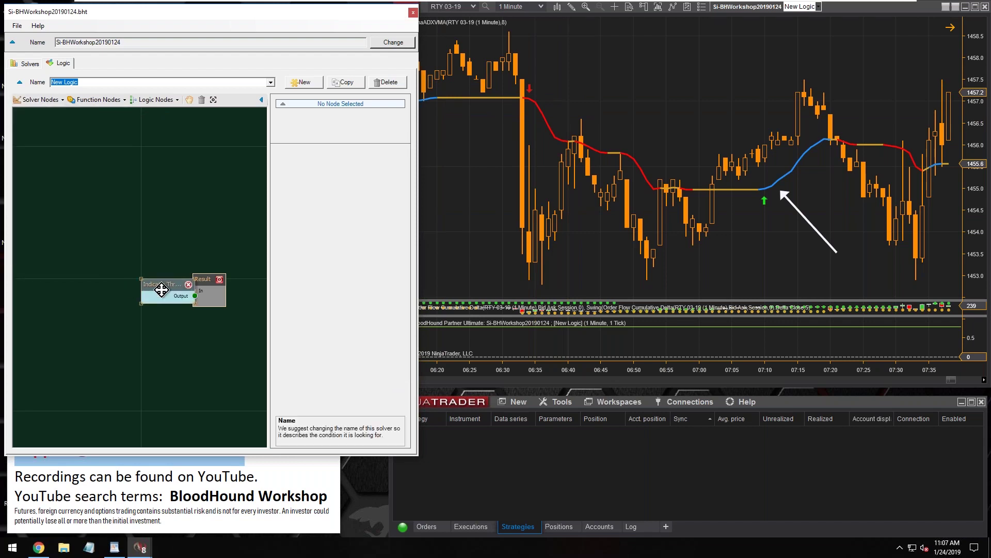
drag(131, 288, 193, 290)
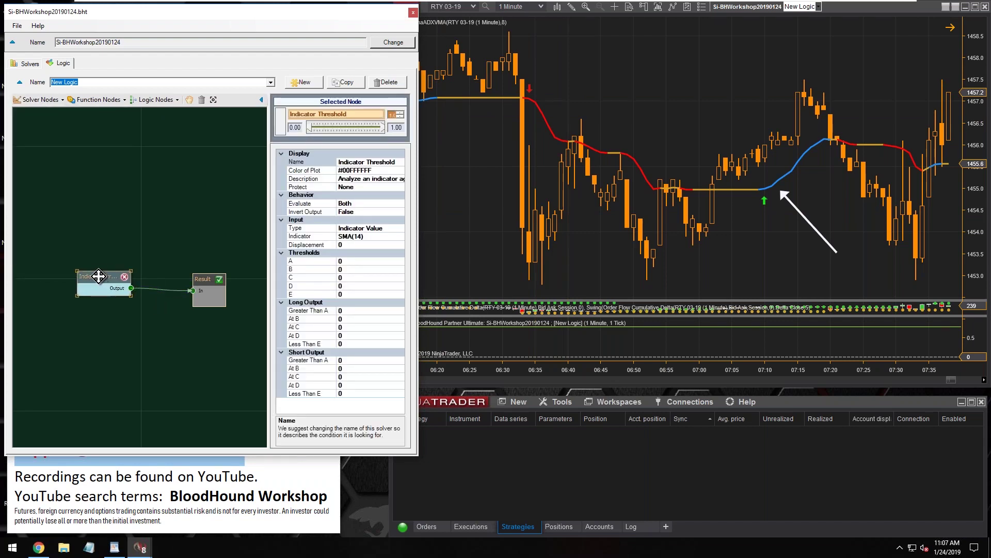
drag(100, 276, 110, 278)
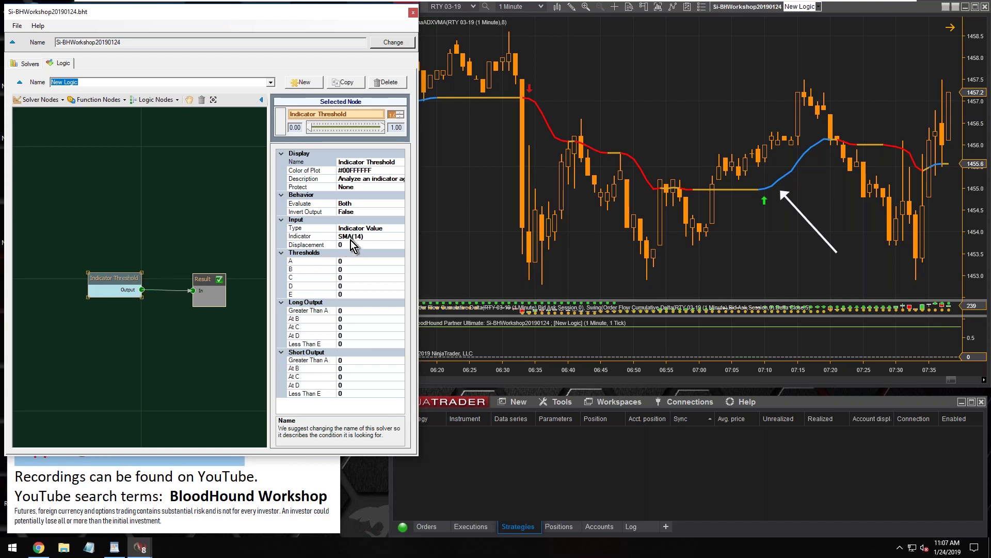
drag(107, 282, 114, 281)
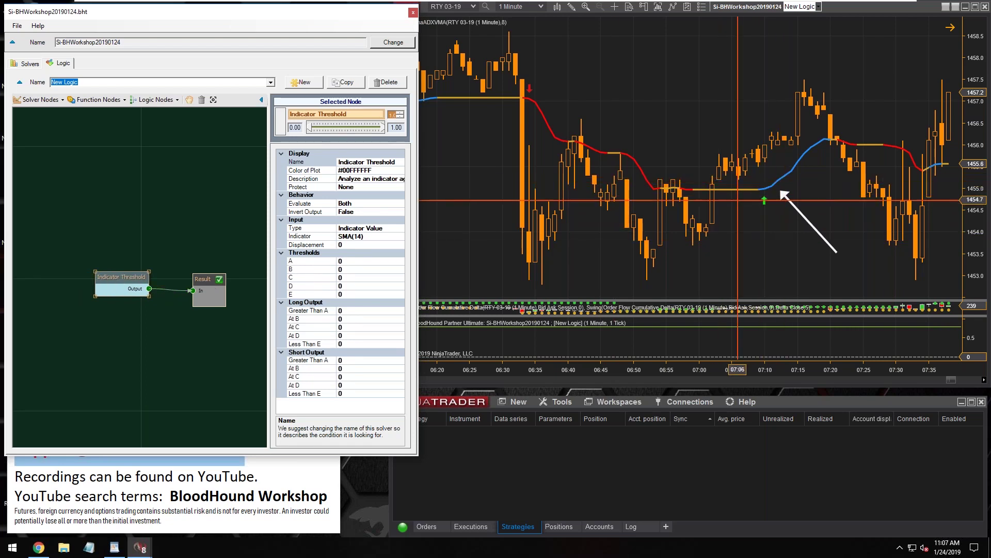
click(399, 237)
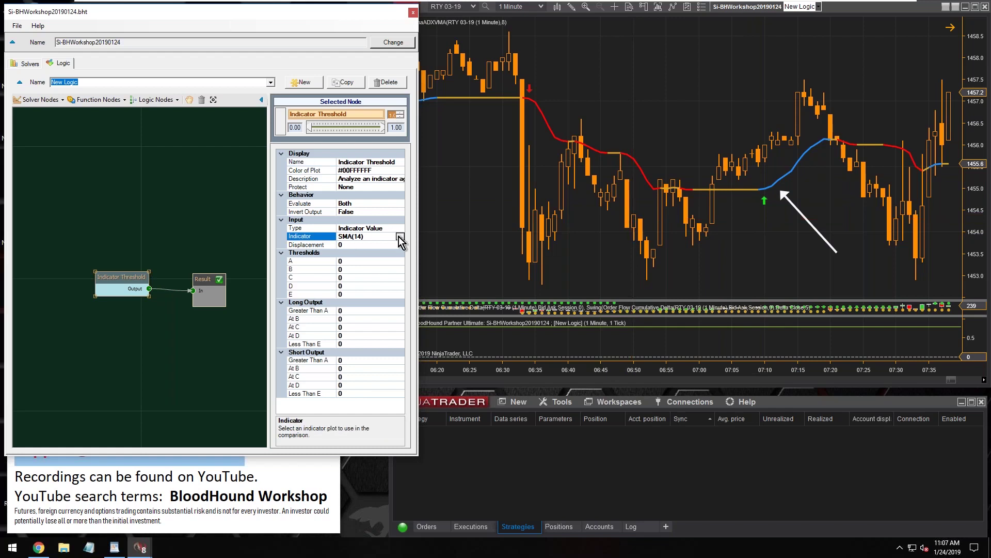
click(399, 236)
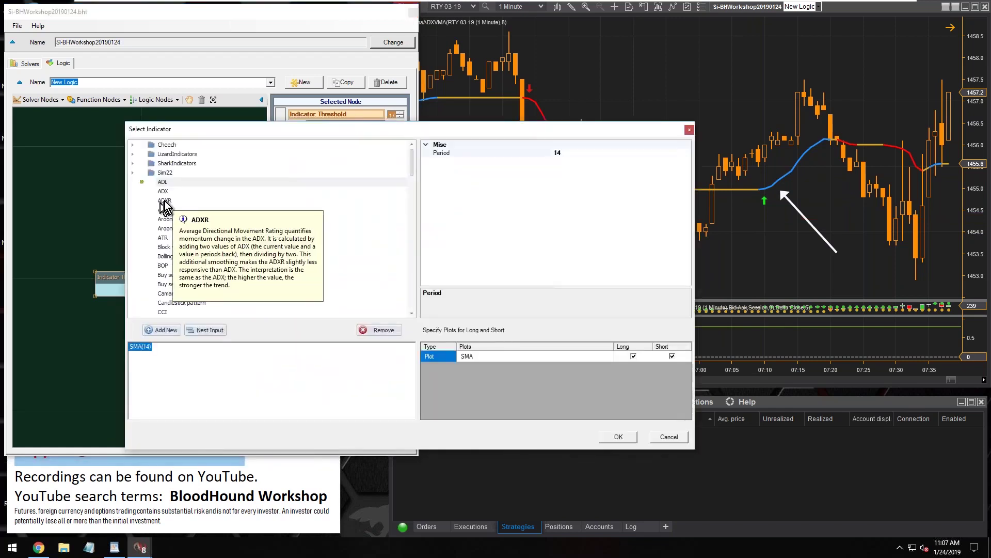
Add amaADXVMA from LizardIndicators as the threshold indicator, keeping Period 8.
click(169, 157)
double_click(169, 157)
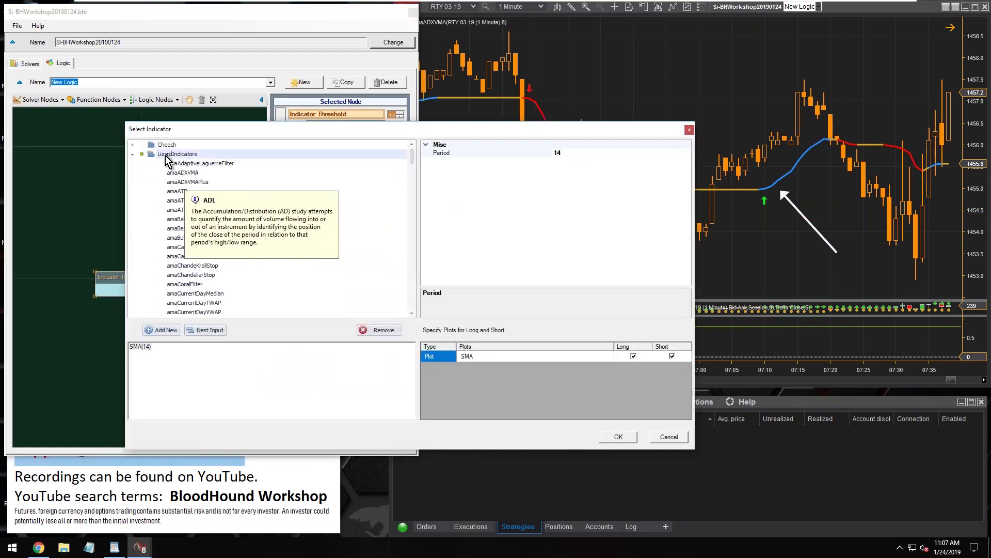
click(188, 174)
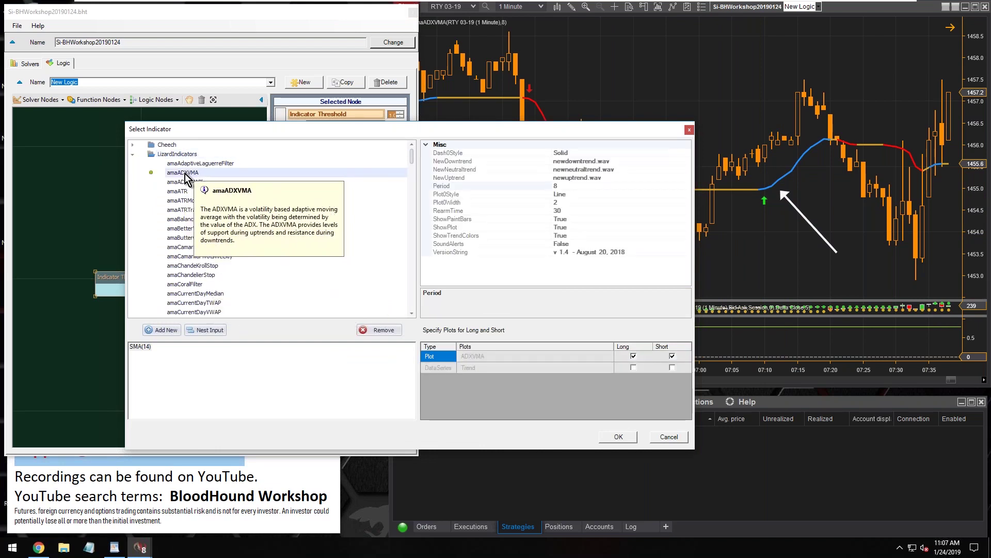
click(164, 330)
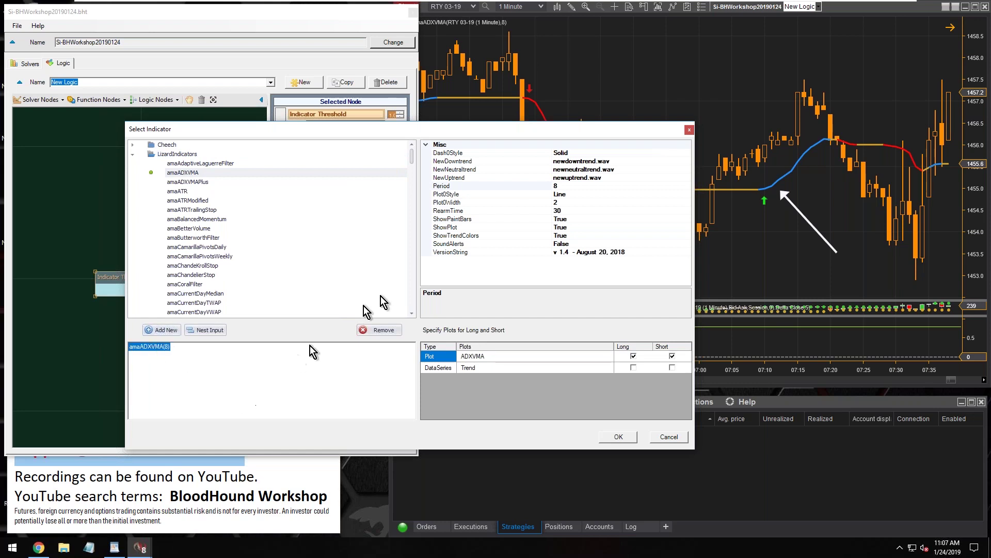
click(461, 186)
click(561, 186)
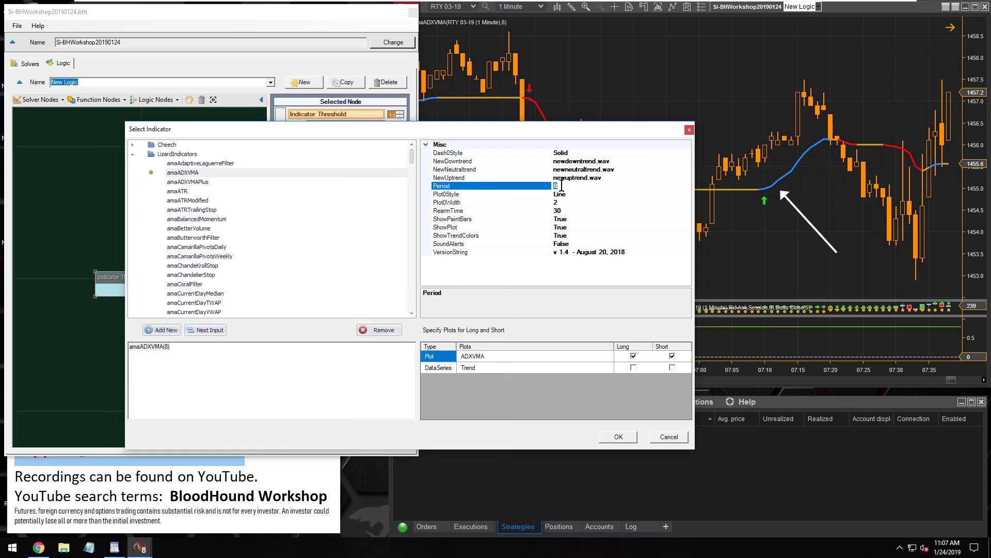
key(Return)
Evaluate amaADXVMA's Trend data series for both long and short, and confirm the indicator.
click(469, 370)
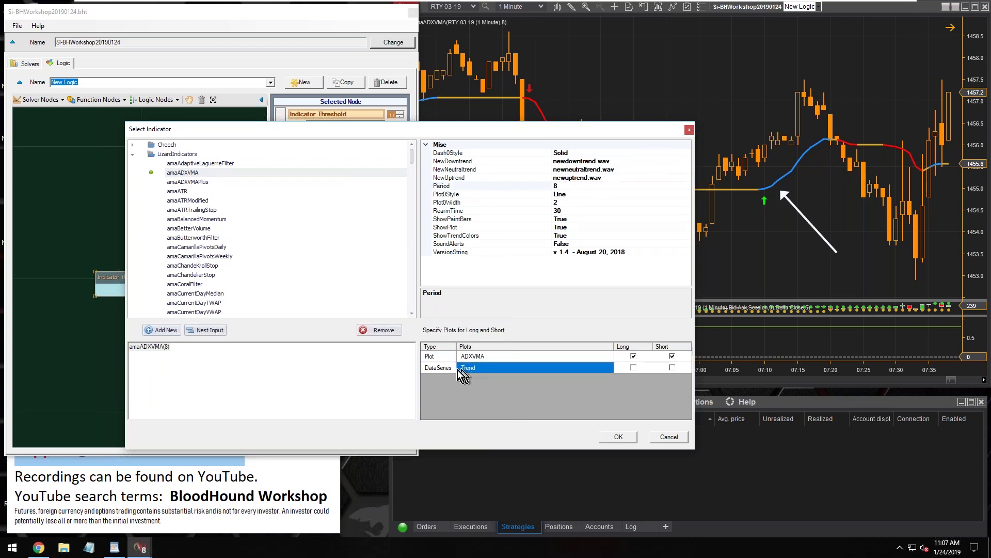
click(634, 368)
click(671, 368)
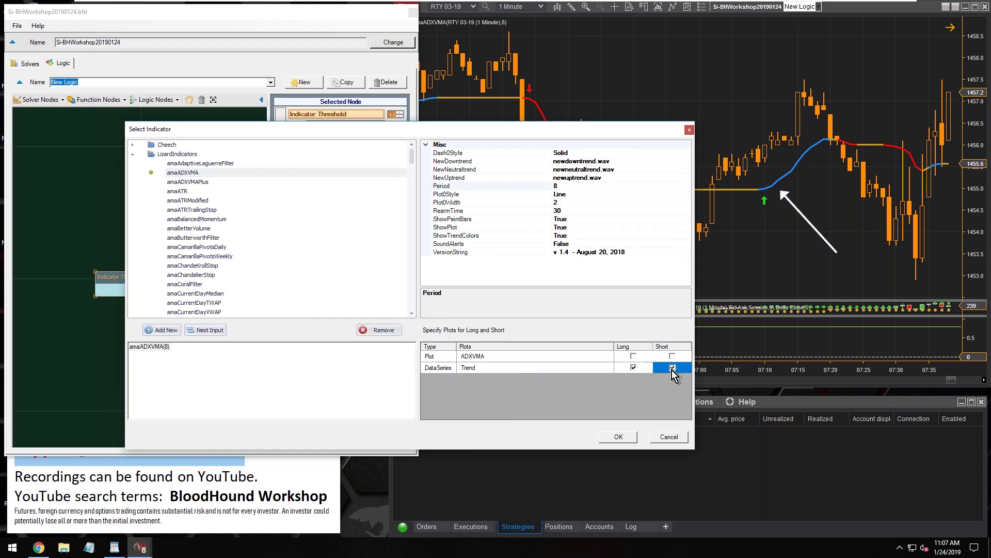
click(620, 437)
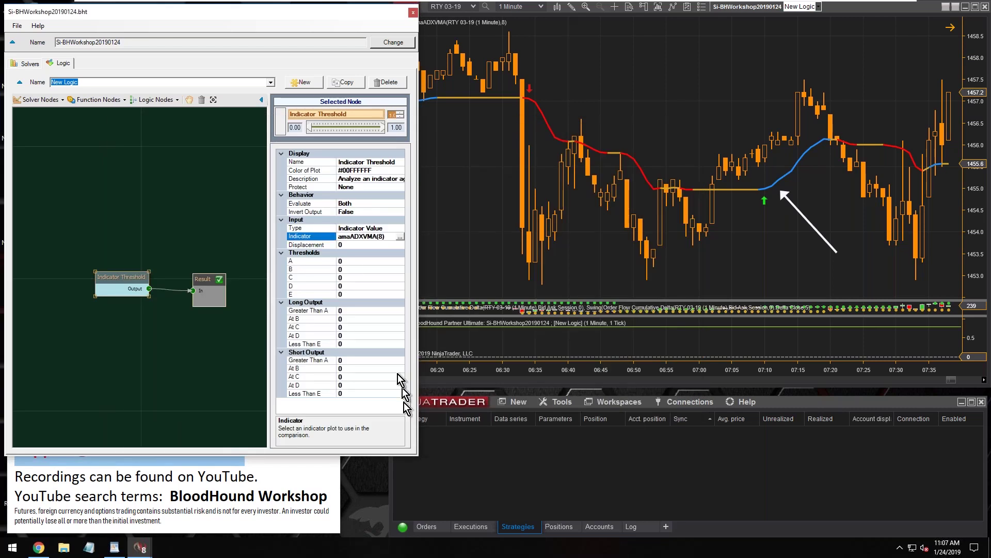
click(347, 311)
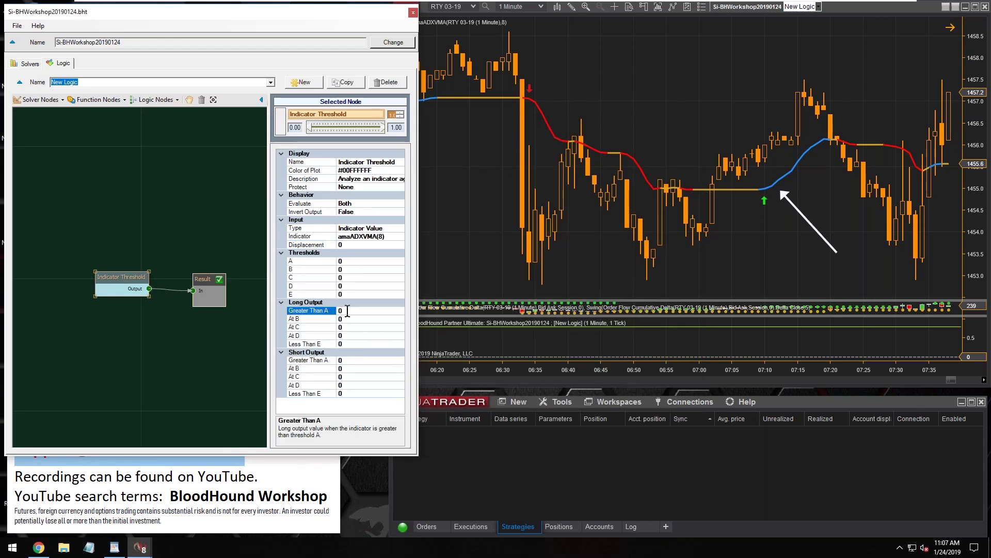
Set the Long Output value for Greater Than A to 1.
text(1)
click(303, 318)
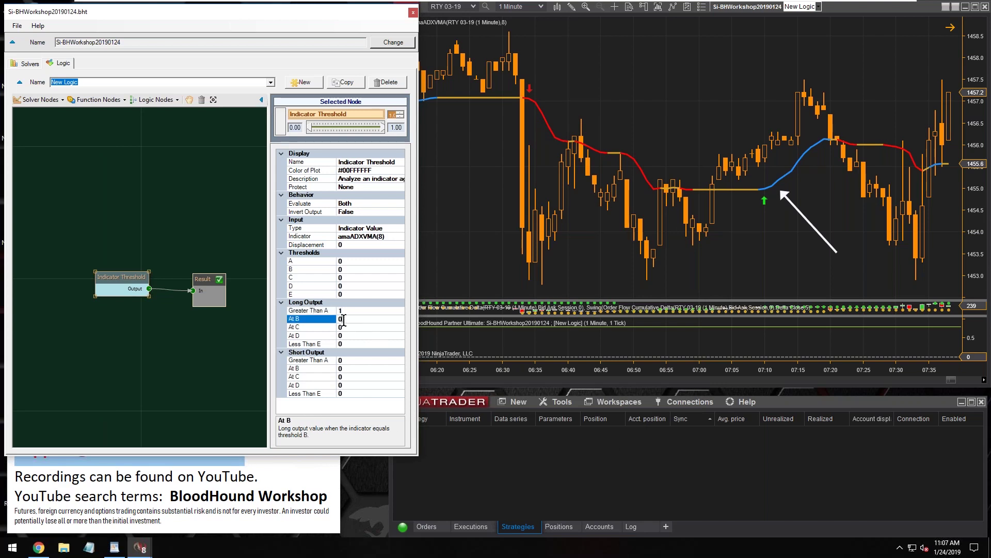
click(350, 261)
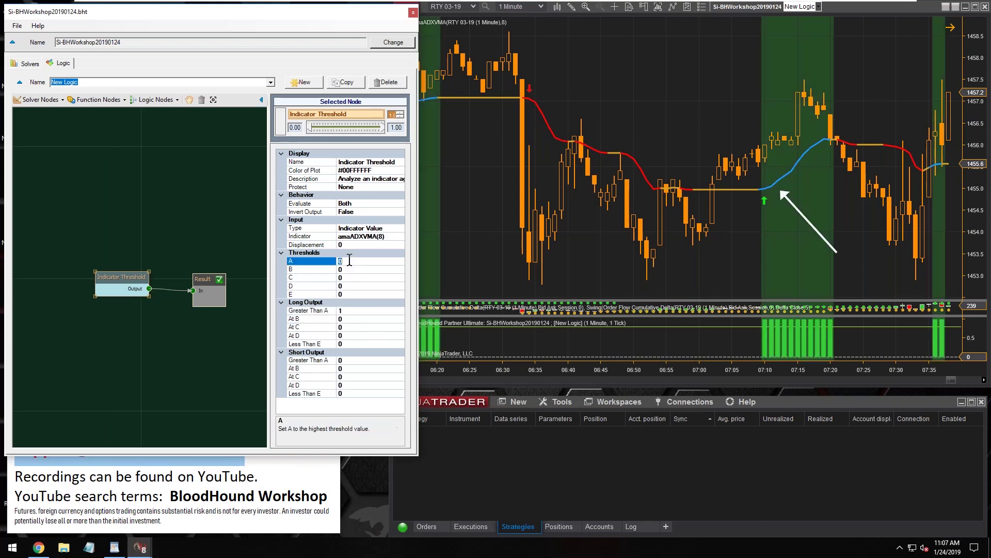
click(298, 312)
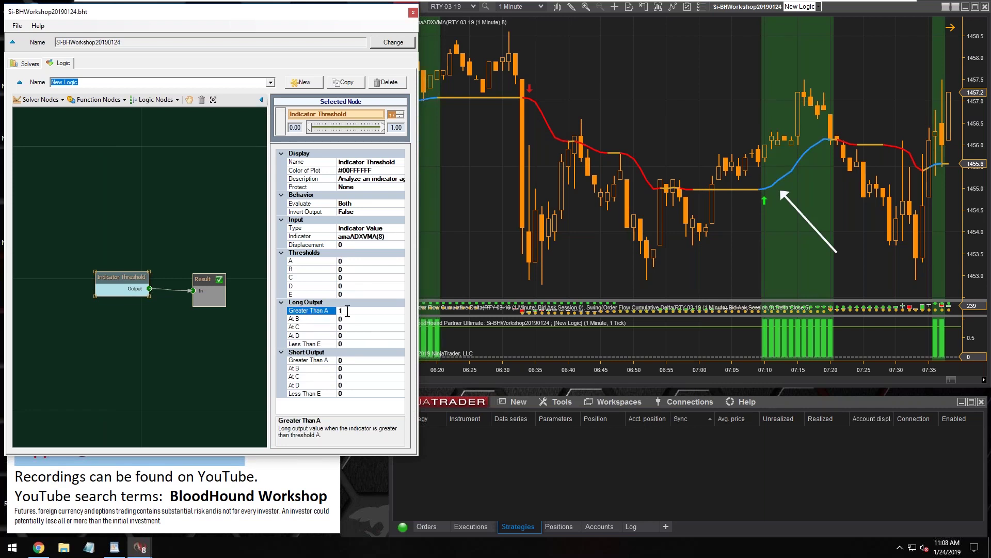
text(1)
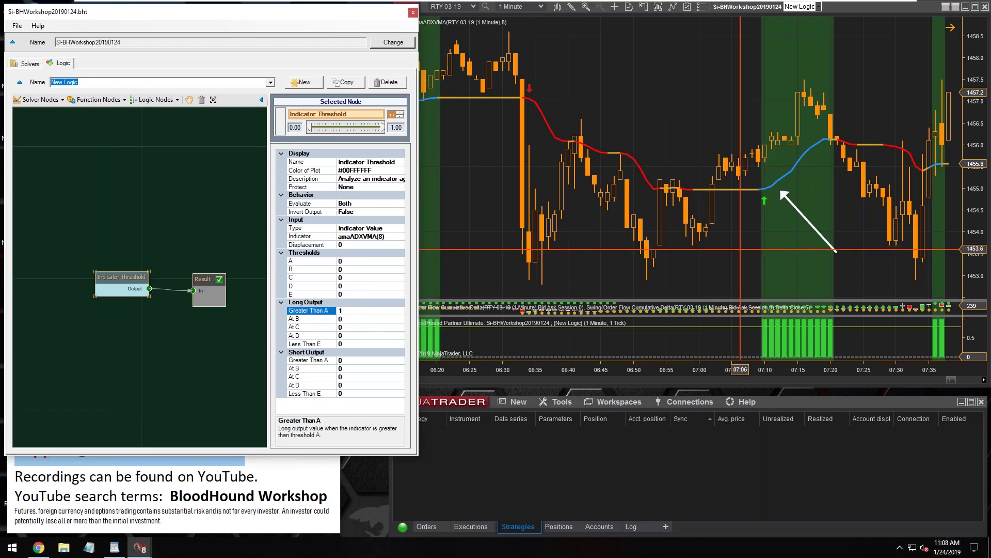
Move the white chart arrow to the start of the uptrend.
click(790, 205)
click(790, 205)
drag(790, 205, 777, 208)
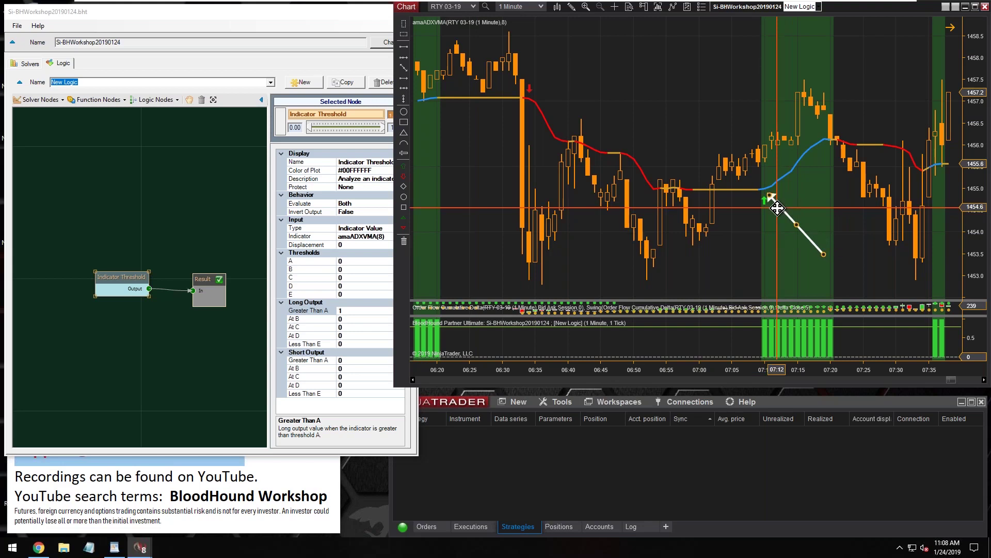
mouse_move(777, 208)
mouse_down()
mouse_move(830, 148)
mouse_move(794, 199)
mouse_up()
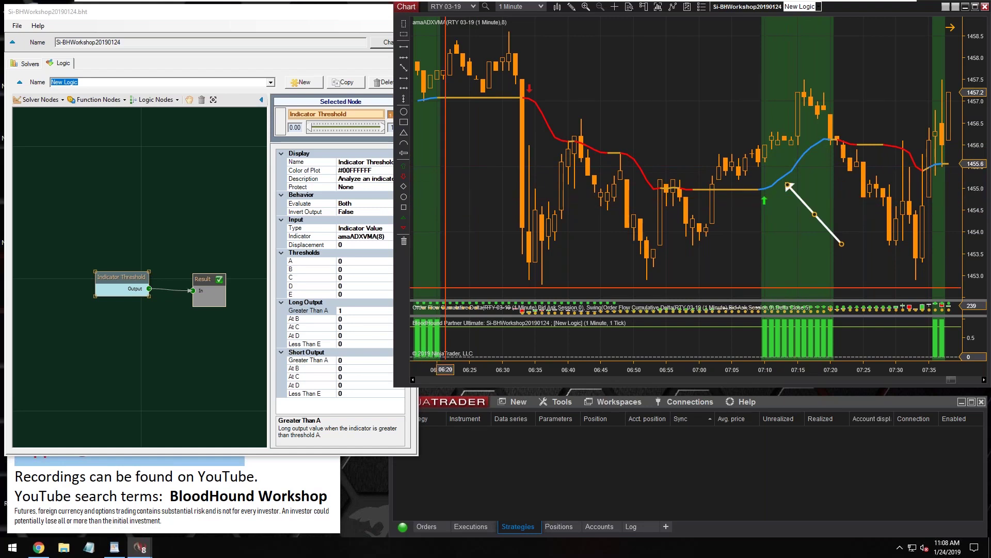
click(347, 394)
click(318, 393)
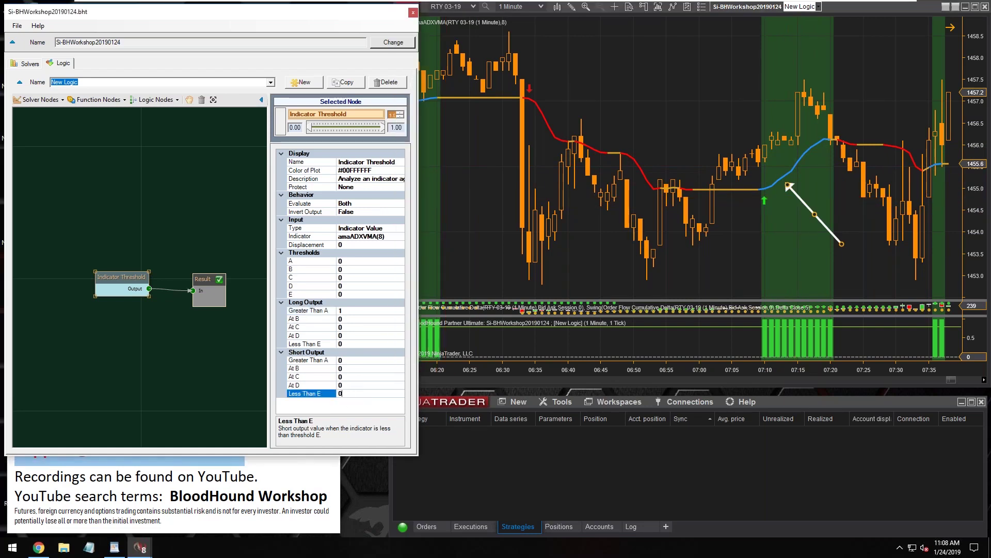
Set the Short Output for Less Than E to 1 and move the threshold node up-left.
click(354, 394)
text(1)
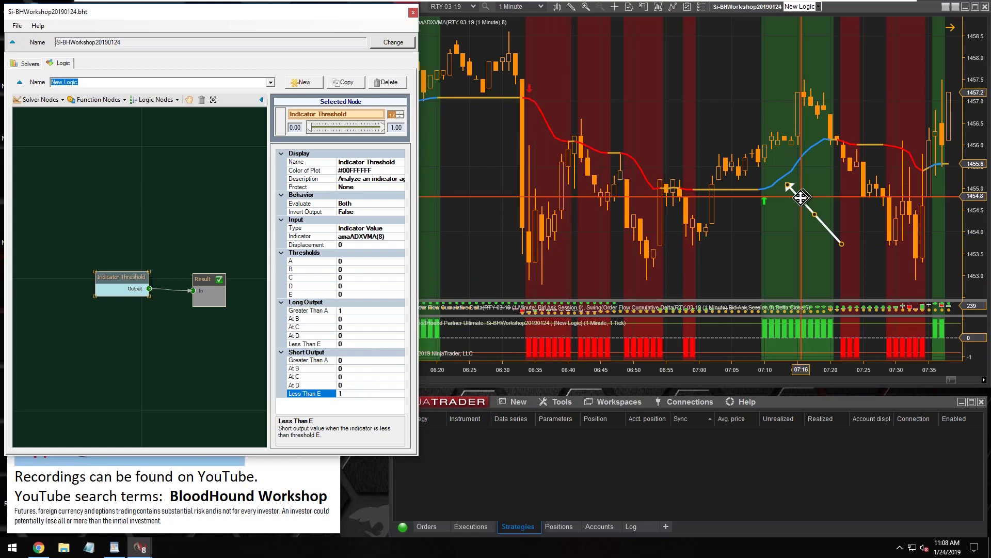
mouse_move(801, 198)
mouse_down()
mouse_move(543, 123)
mouse_move(566, 171)
mouse_move(541, 118)
mouse_up()
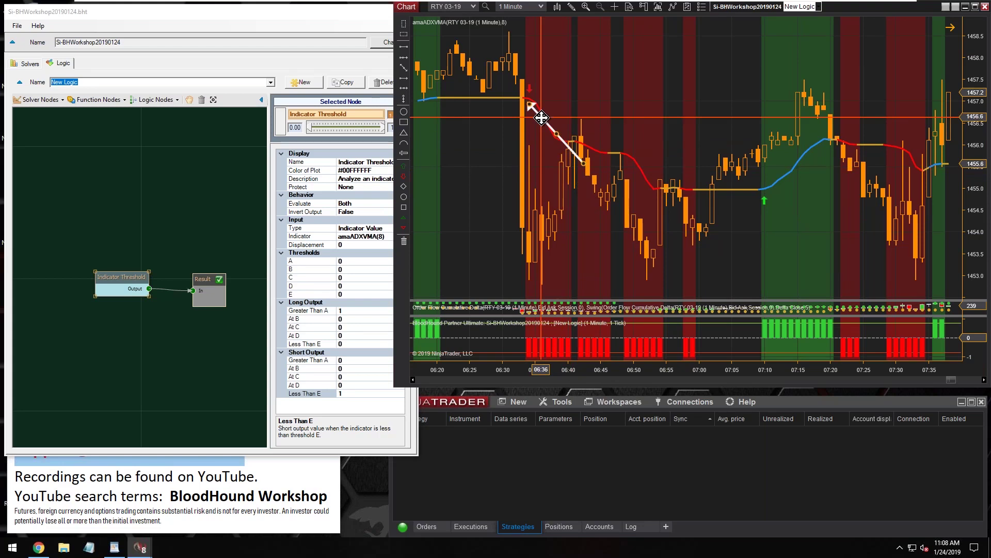
mouse_move(541, 118)
mouse_down()
mouse_move(565, 148)
mouse_move(788, 211)
mouse_up()
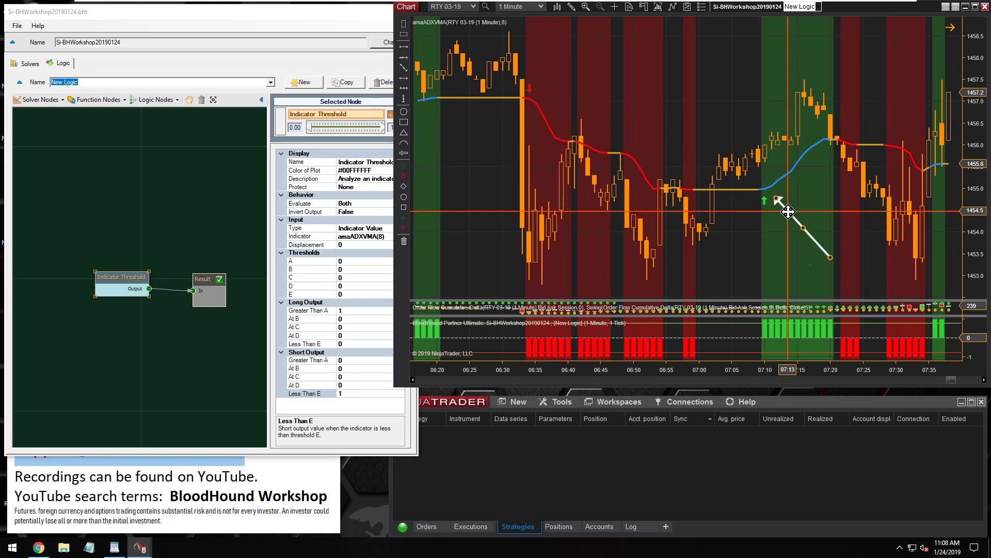
mouse_move(112, 277)
drag(113, 278, 89, 245)
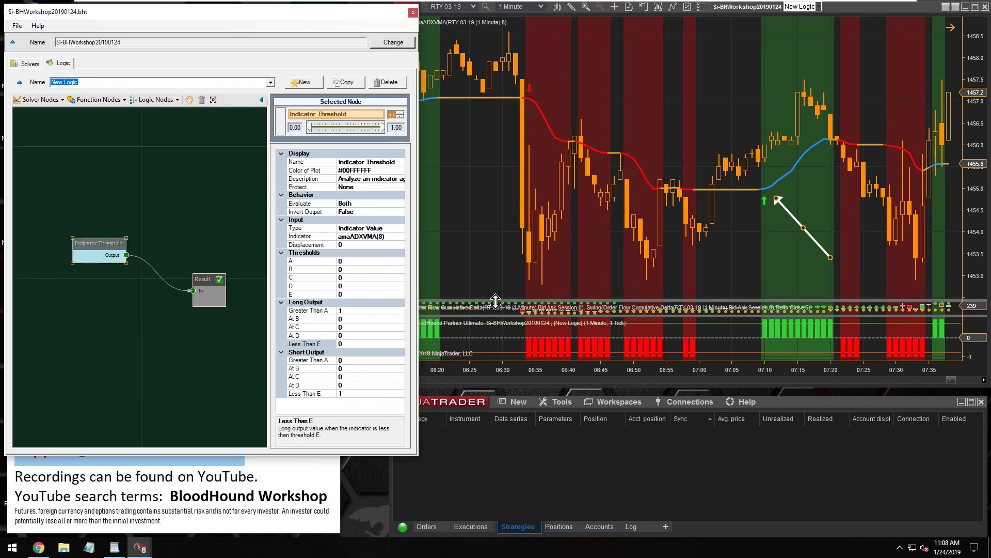
Nudge the white chart arrow and draw a dashed rectangle below it around 07:09–07:15.
drag(796, 214, 810, 199)
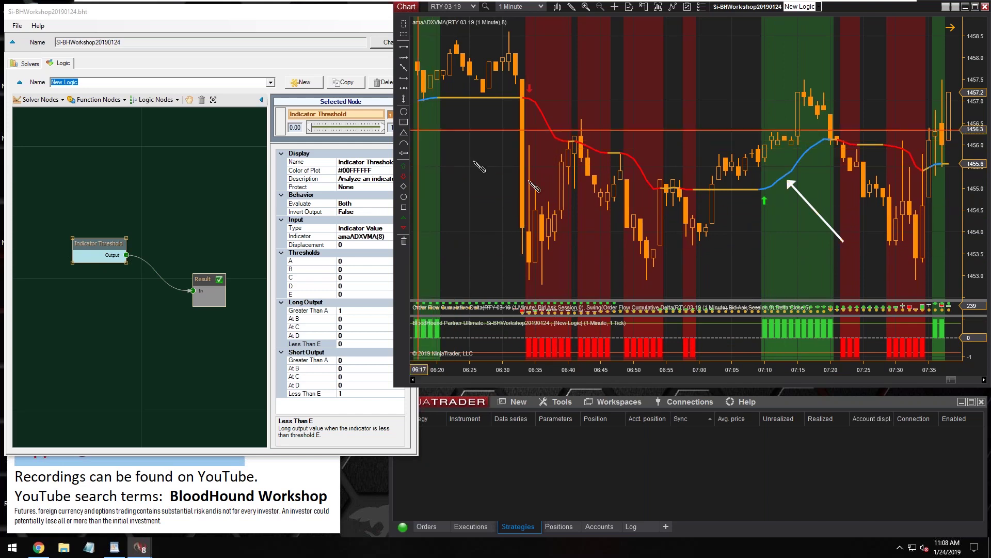
click(774, 230)
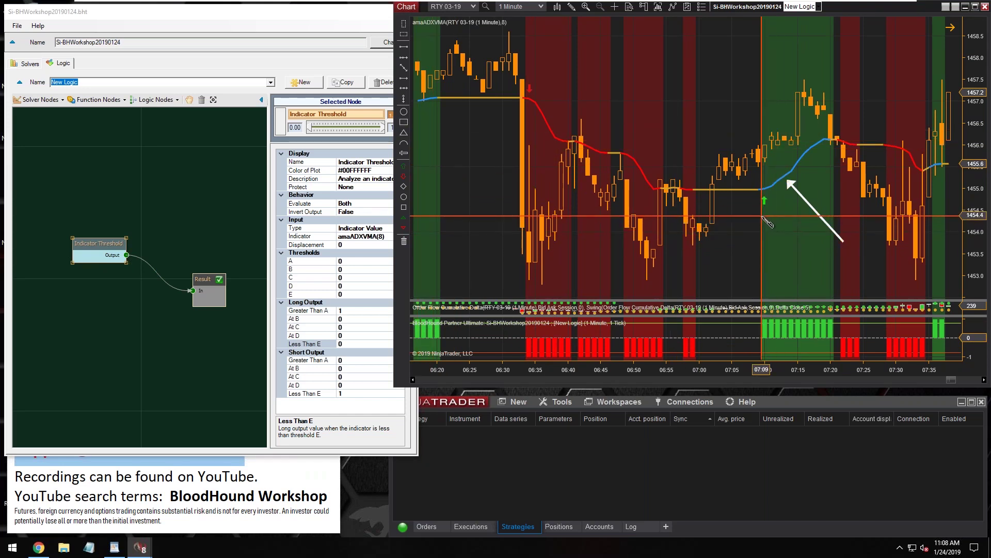
drag(762, 217, 834, 253)
Reposition the white chart arrow and add a Signal Blocker node off the connection line.
click(799, 195)
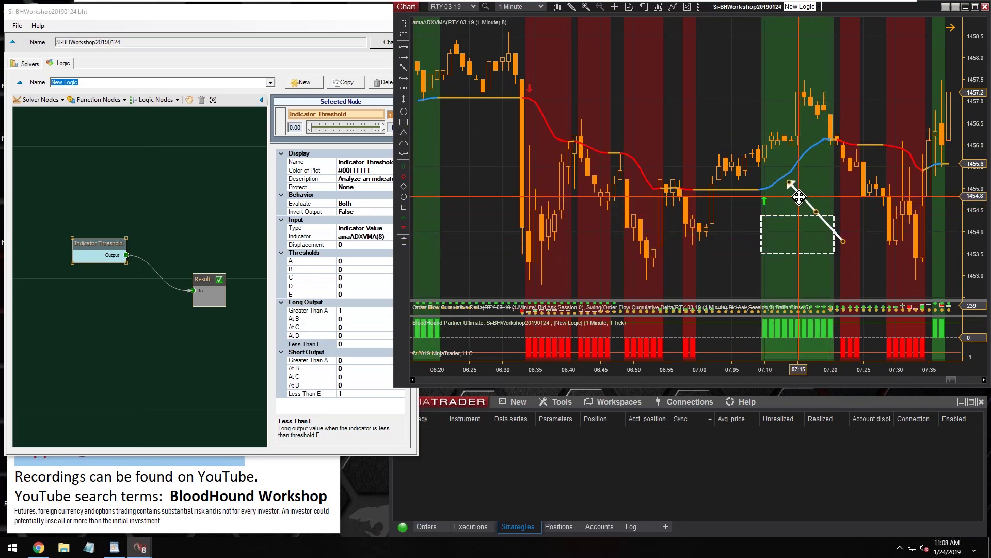
drag(799, 196, 778, 222)
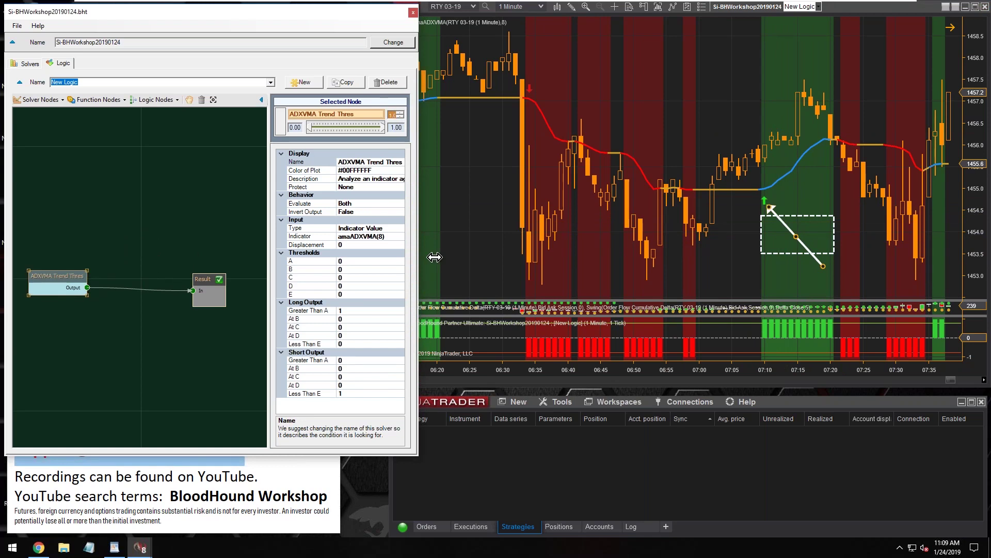
click(784, 228)
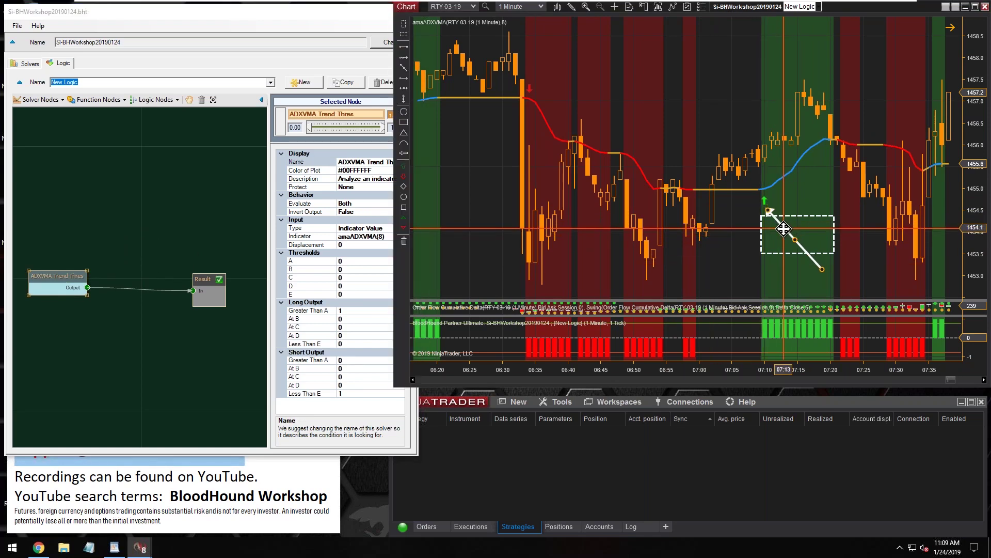
click(95, 100)
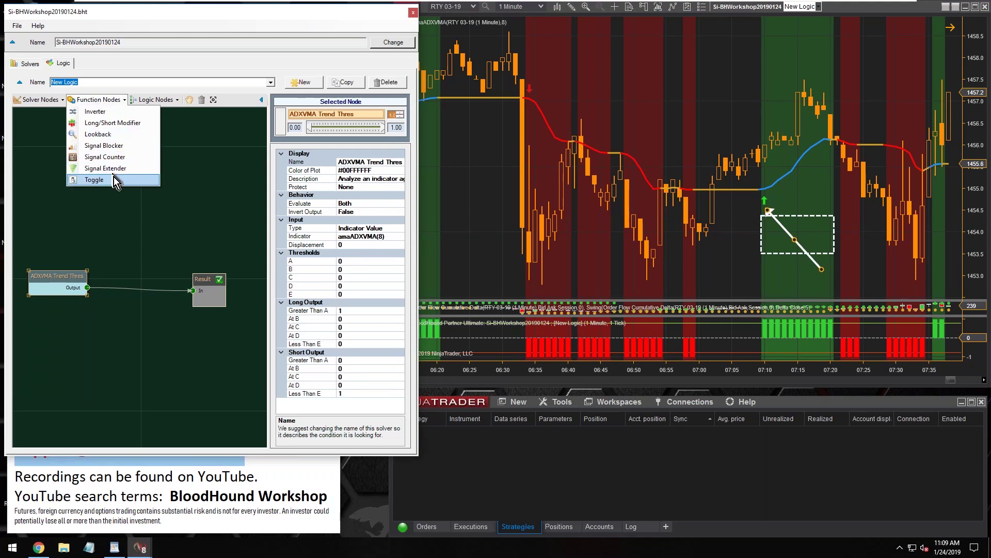
click(101, 146)
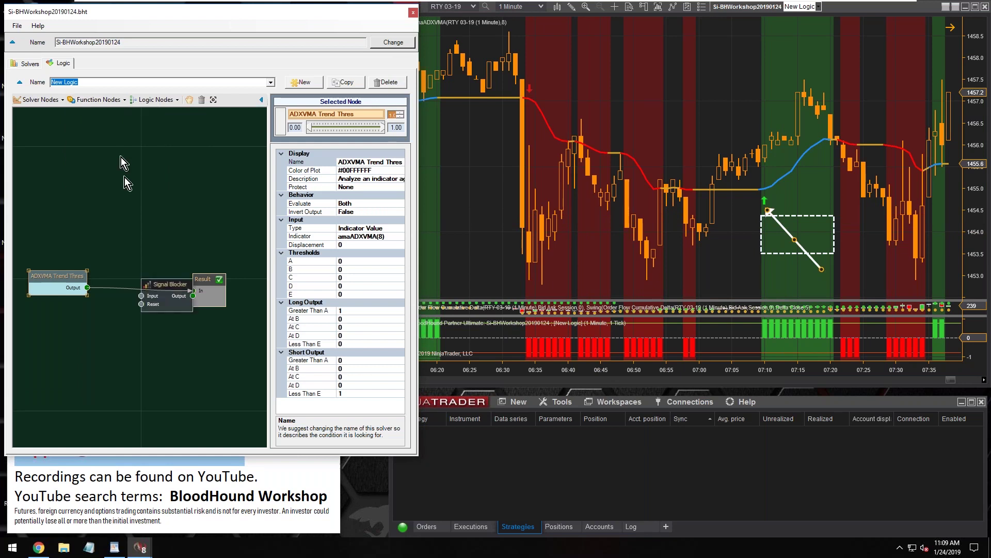
drag(161, 283, 129, 211)
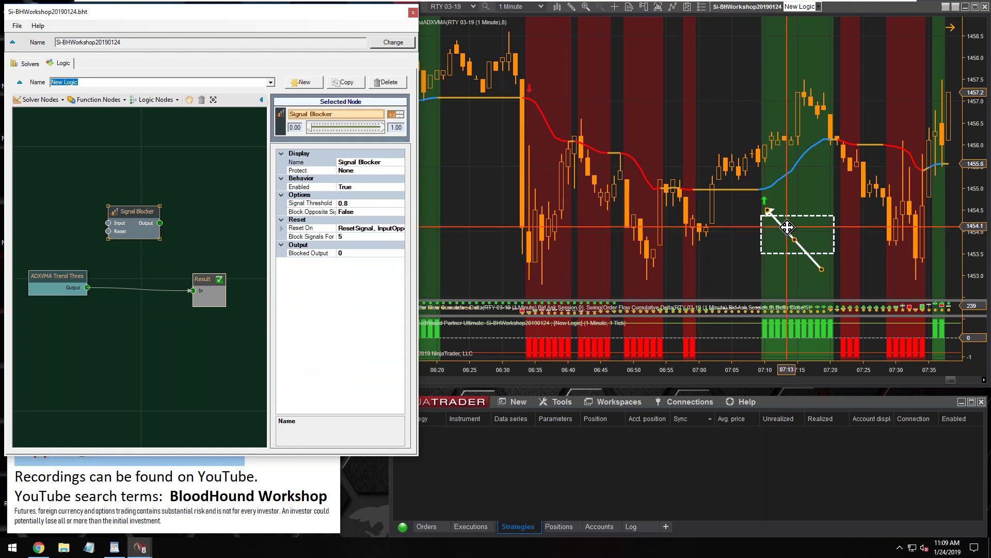
Adjust the white arrow and move the Signal Blocker node higher on the canvas.
mouse_move(787, 228)
mouse_down()
mouse_move(831, 179)
mouse_move(810, 222)
mouse_up()
drag(134, 210, 137, 215)
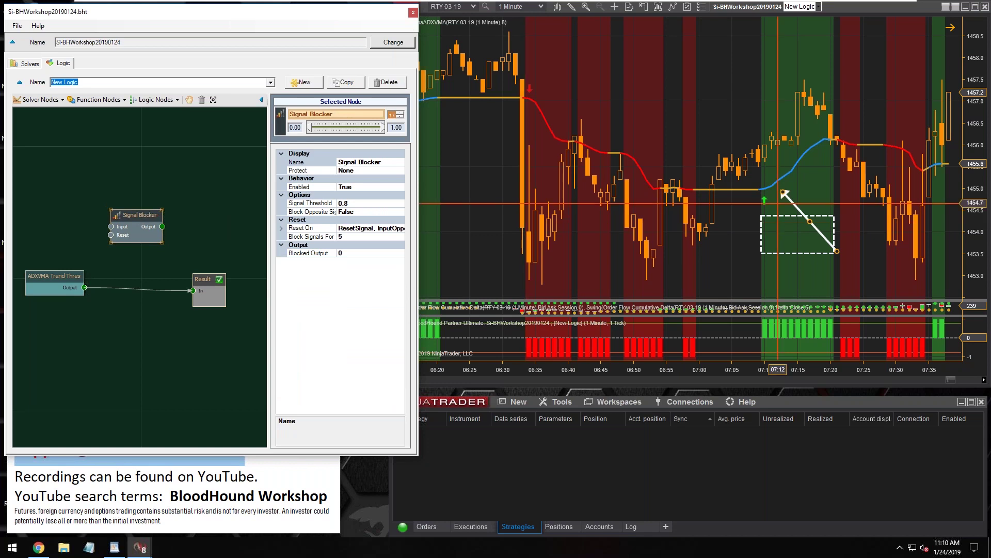
drag(790, 201, 806, 190)
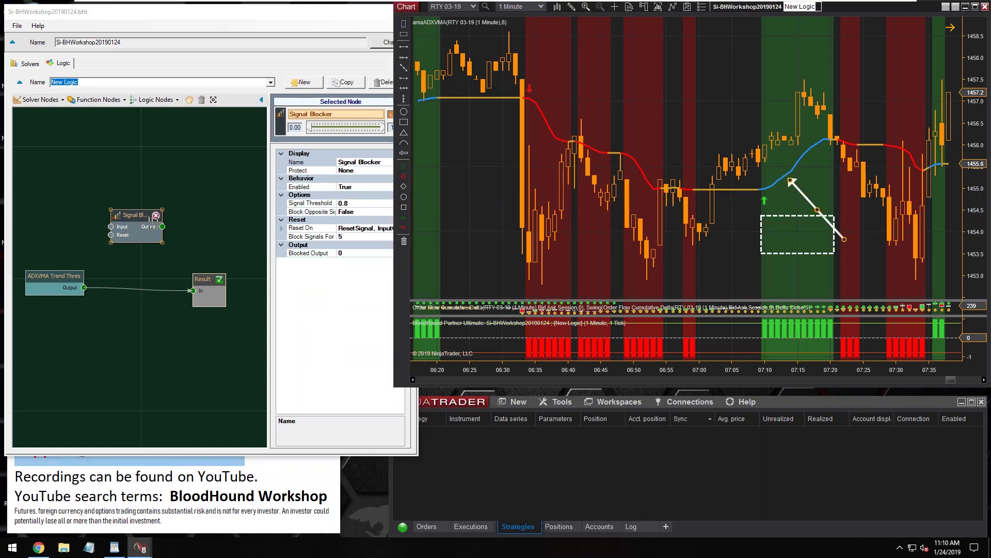
click(127, 219)
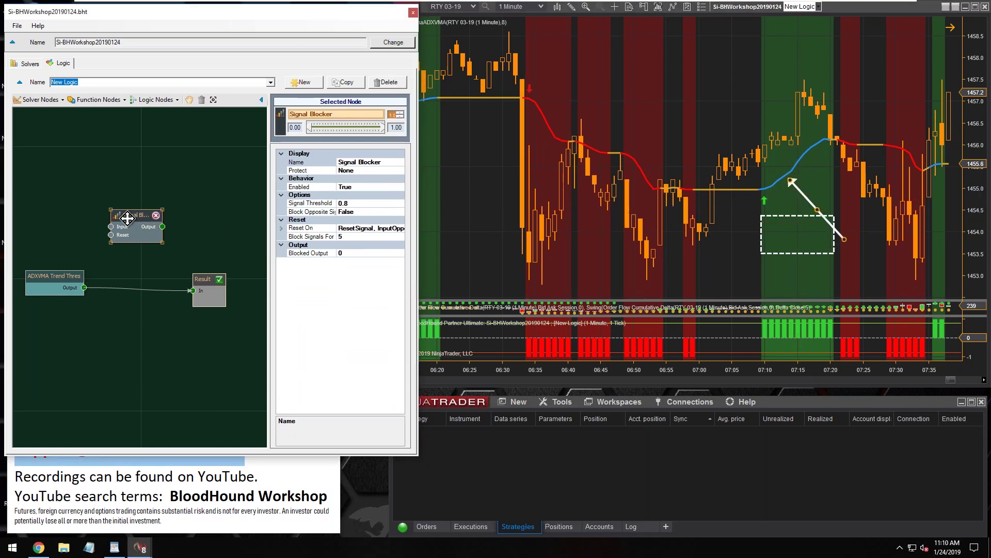
drag(127, 219, 121, 183)
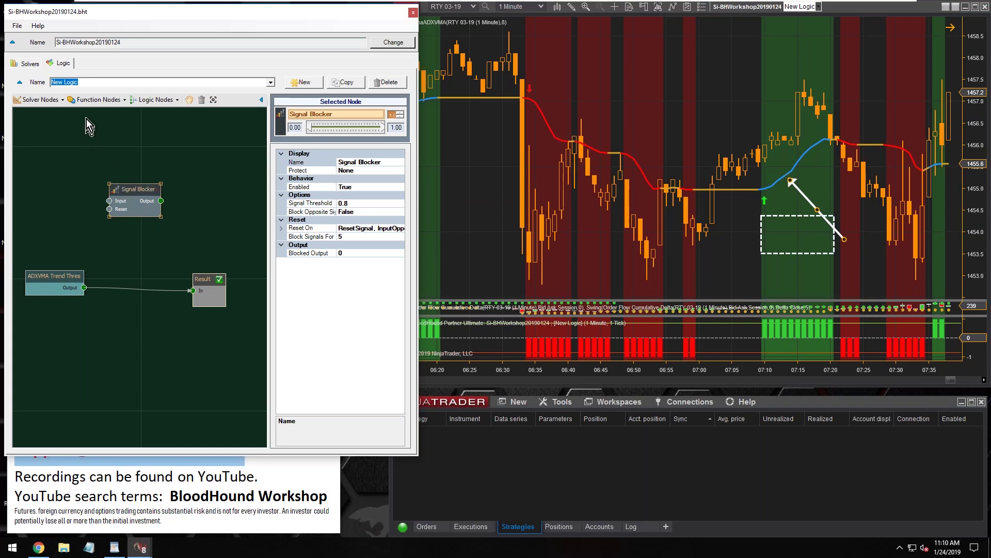
click(143, 102)
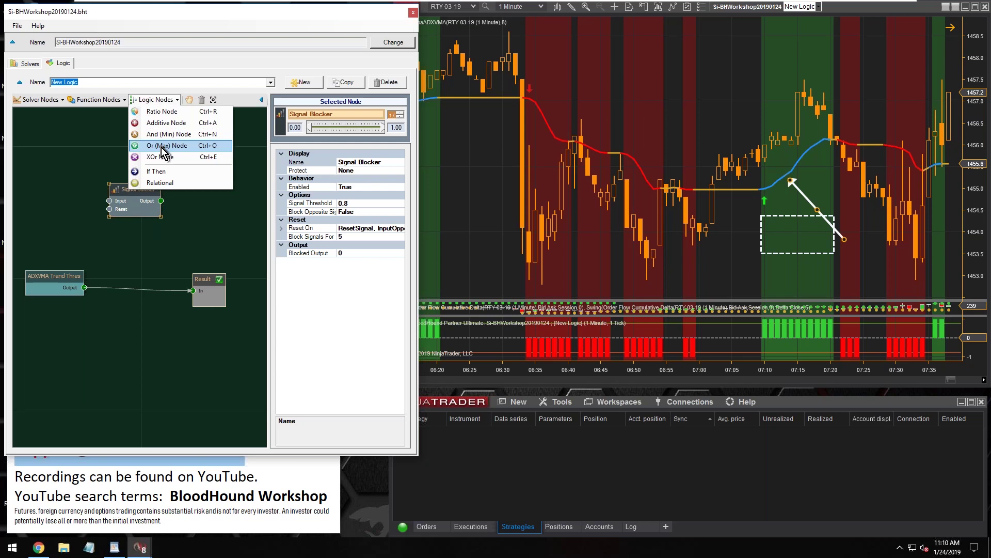
Try an Inverter node fed by ADXVMA Trend Thres, then delete it.
click(93, 100)
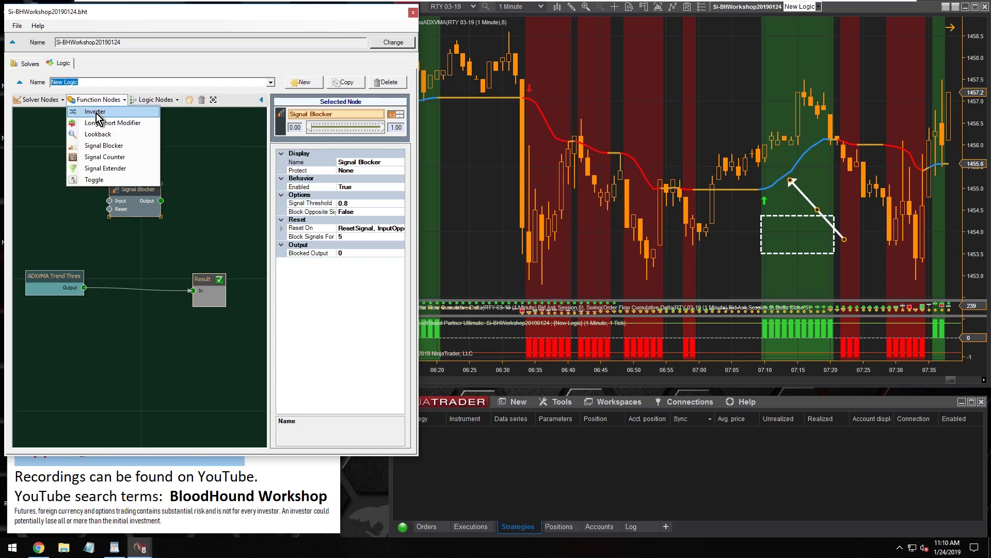
click(97, 112)
click(139, 295)
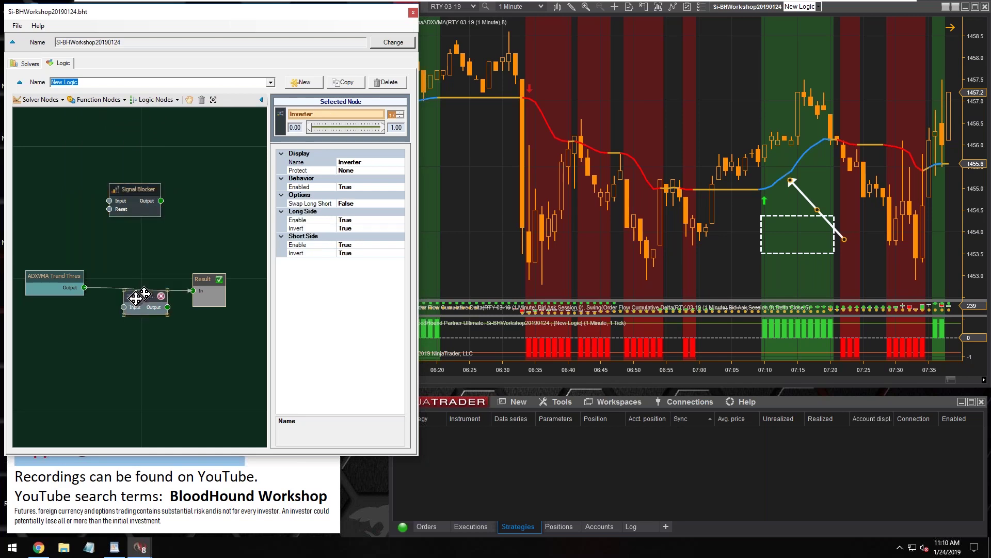
drag(140, 295, 99, 316)
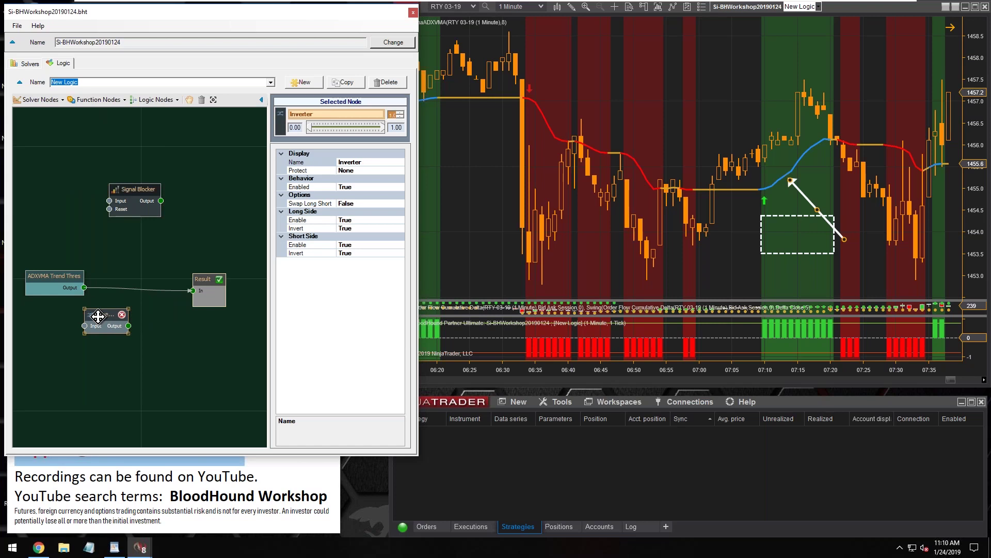
drag(98, 316, 95, 322)
drag(83, 287, 75, 325)
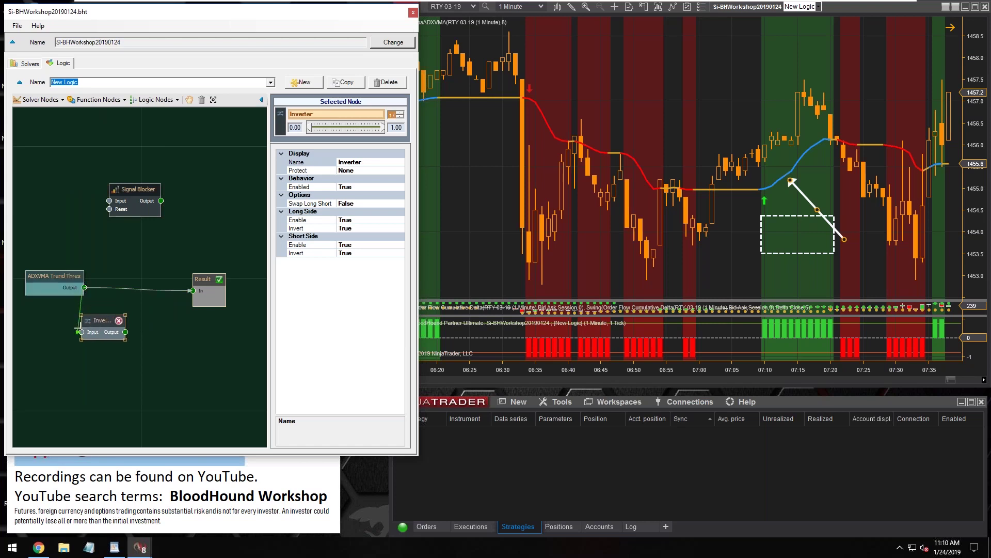
click(95, 323)
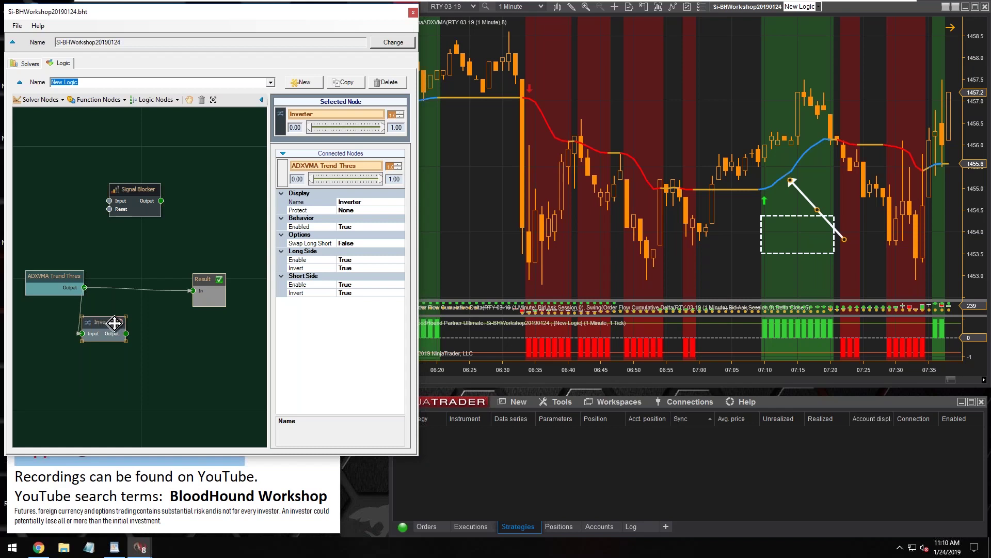
key(Delete)
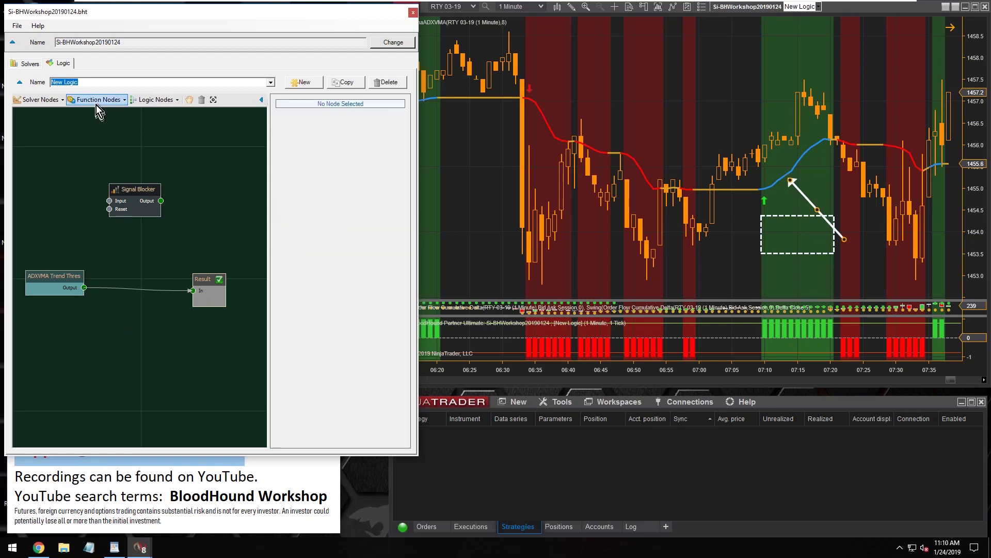
Add a Lookback node (Displacement 1) fed by the ADXVMA output and rename it Dis 1.
click(97, 103)
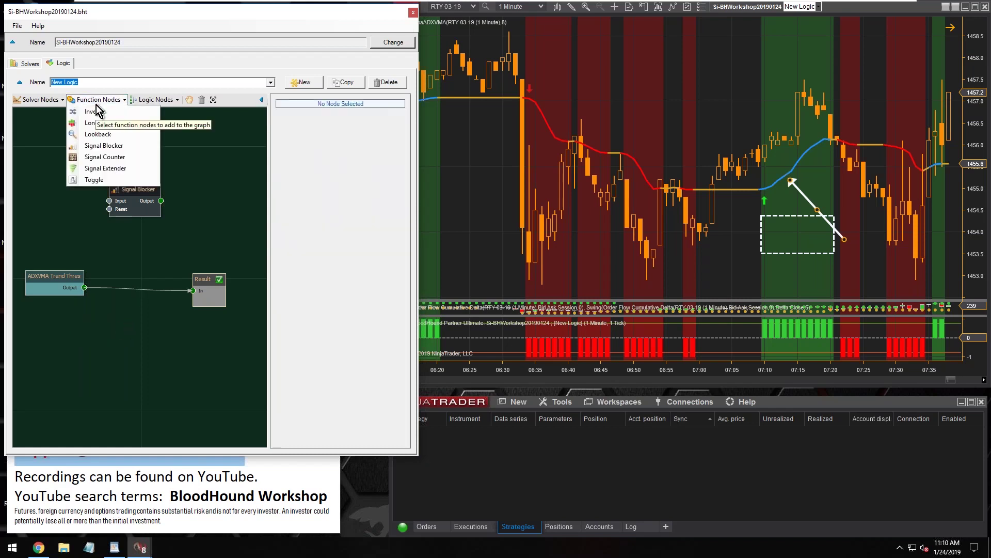
click(96, 134)
click(159, 284)
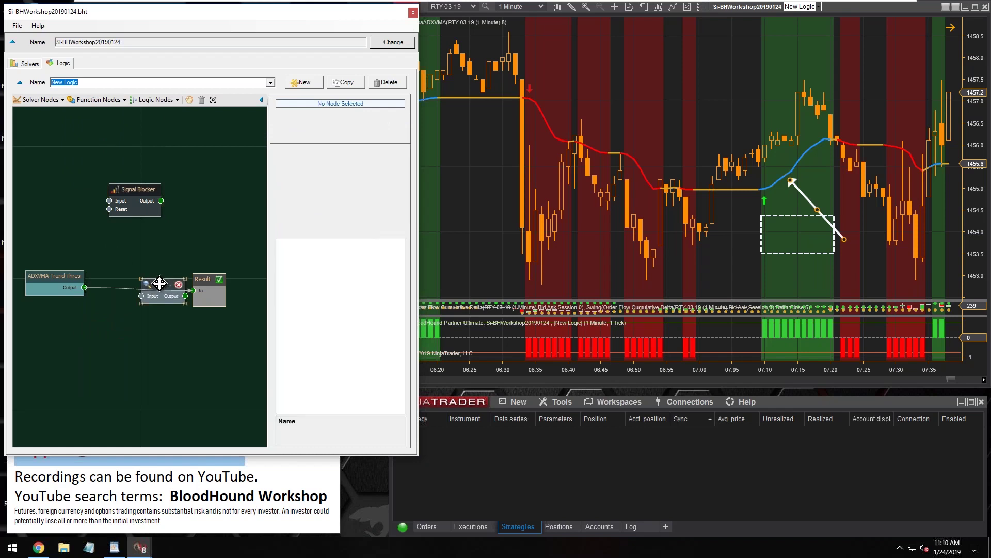
drag(159, 283, 110, 319)
click(362, 202)
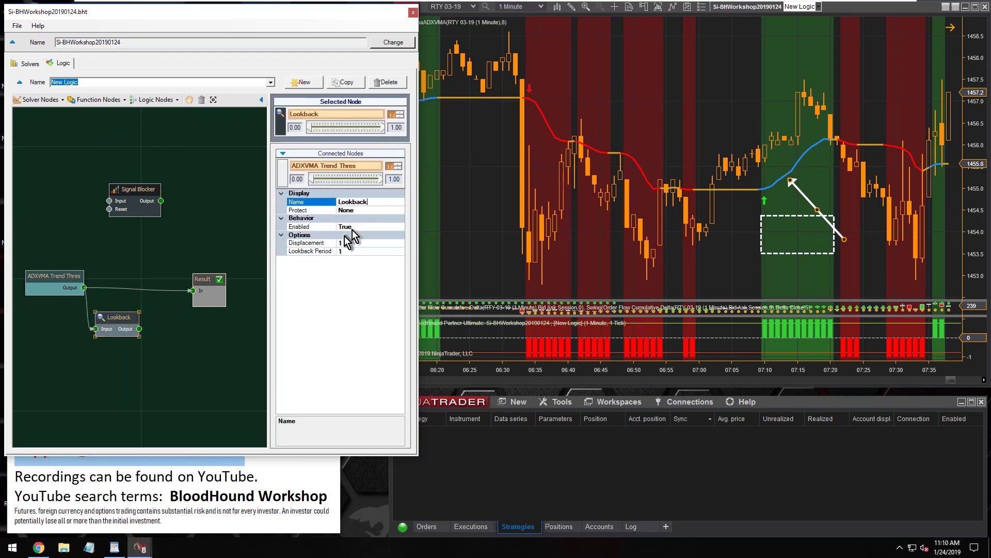
click(310, 248)
click(368, 202)
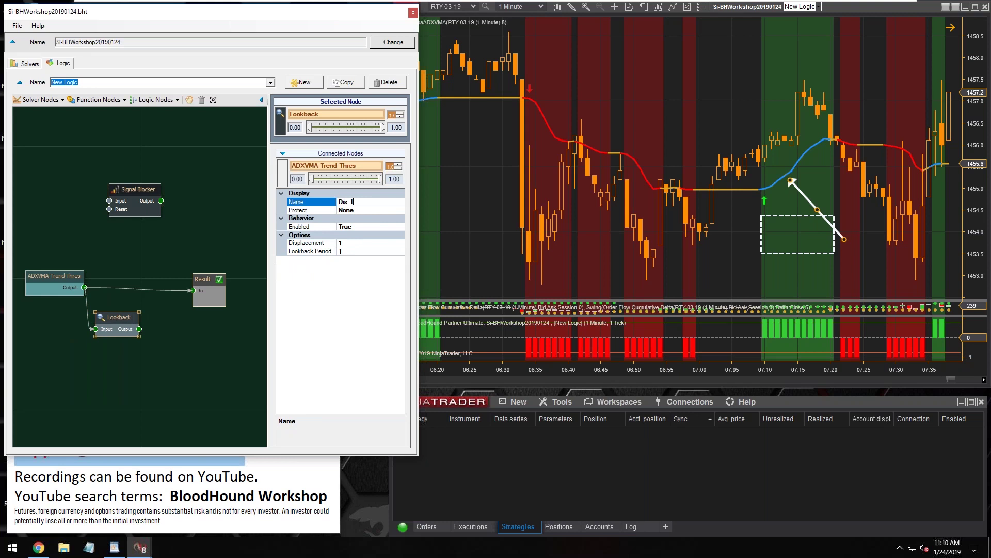
click(115, 322)
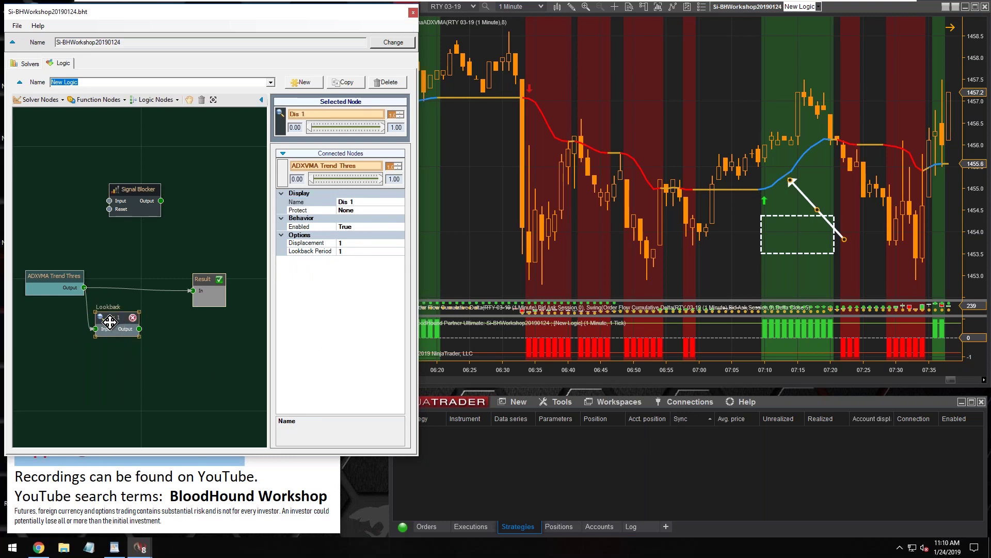
drag(109, 322, 112, 324)
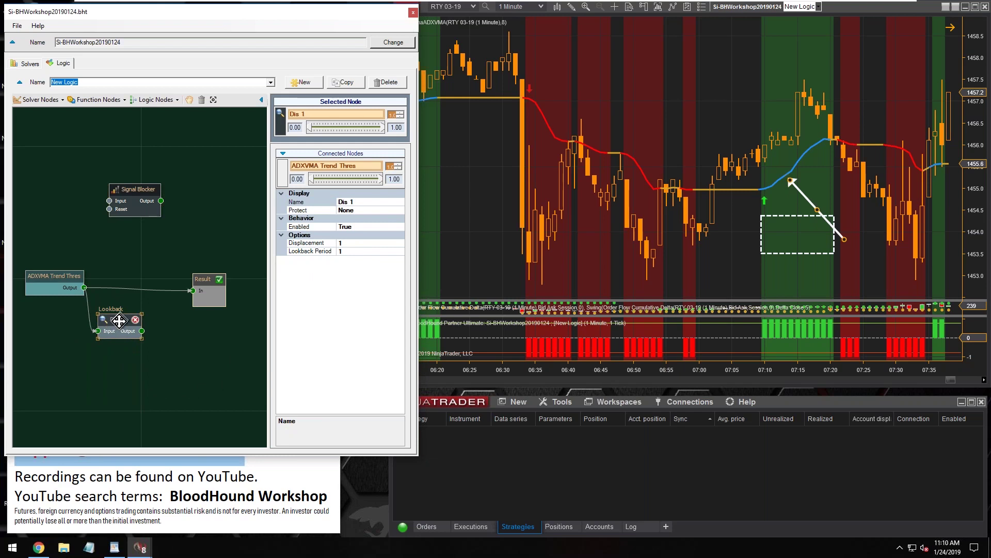
Add an XOr node taking ADXVMA Trend Thres and Dis 1, with its output driving Result.
click(95, 102)
click(155, 100)
click(155, 99)
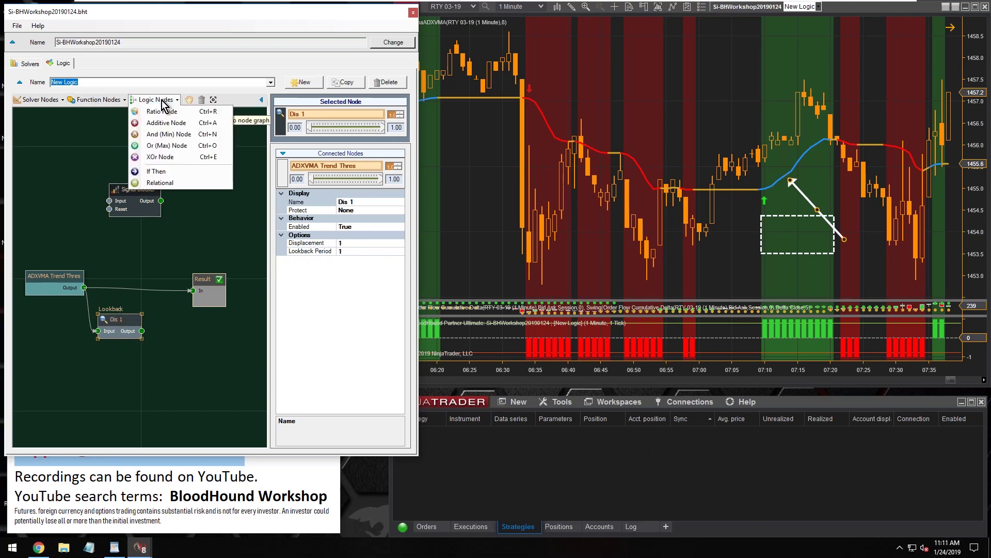
click(159, 157)
scroll(185, 369, down, 1)
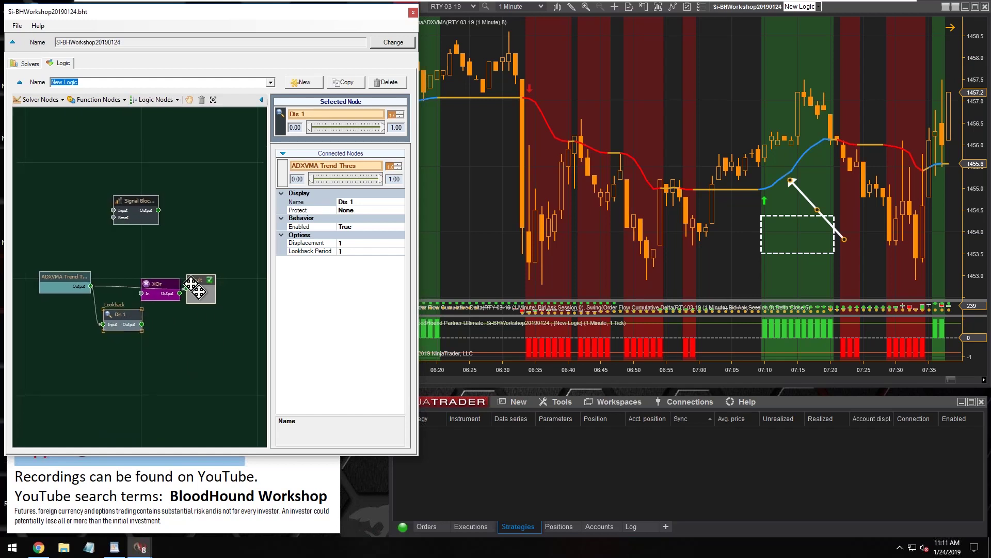
drag(197, 288, 227, 284)
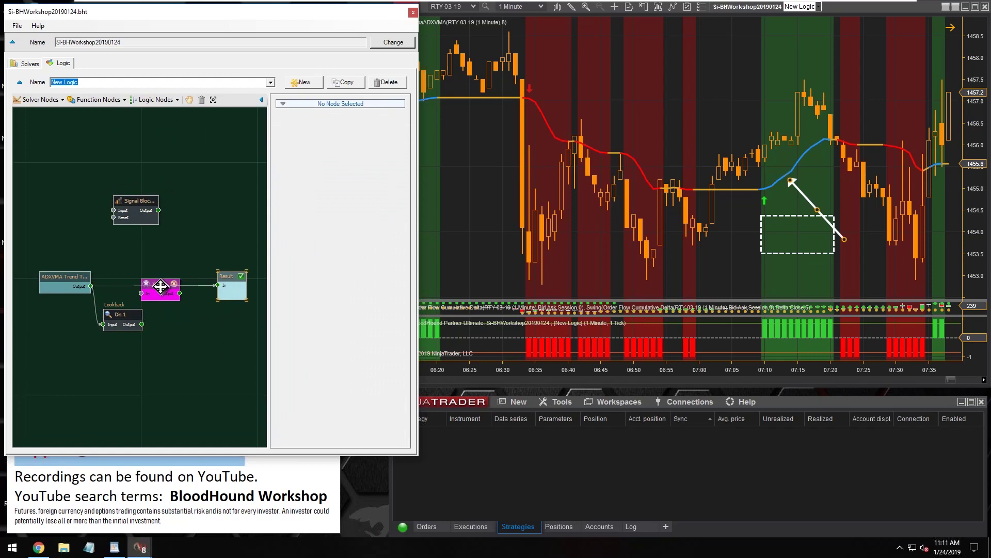
drag(160, 287, 172, 298)
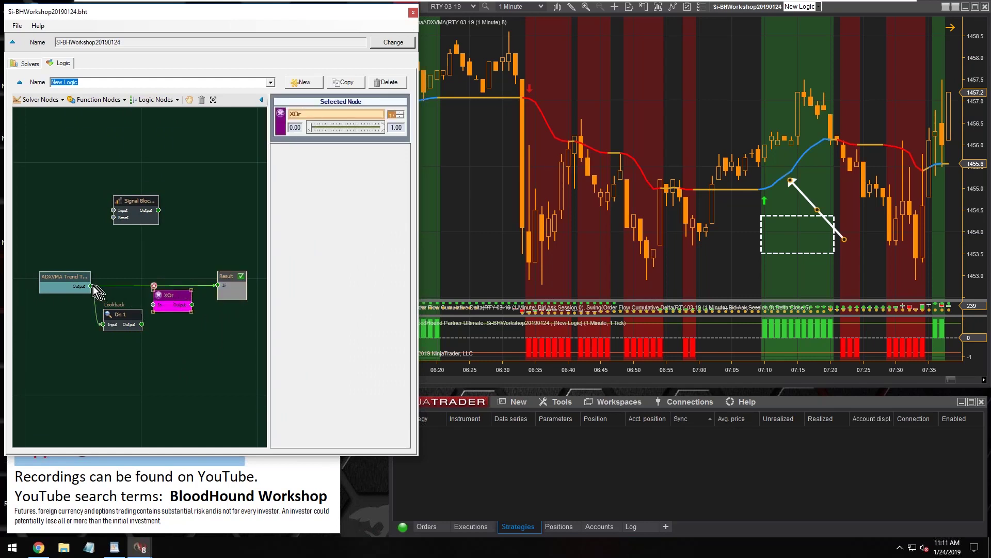
drag(91, 285, 154, 313)
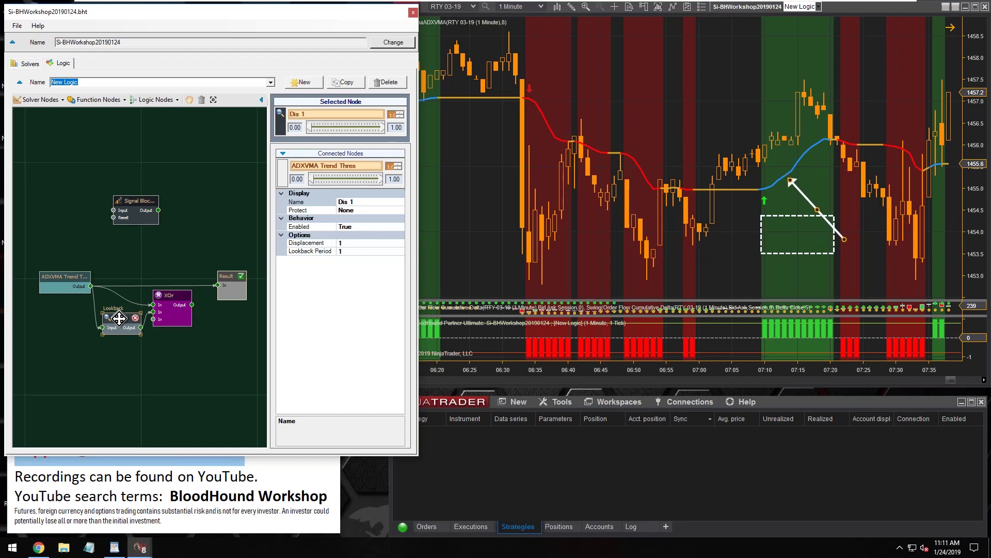
click(166, 294)
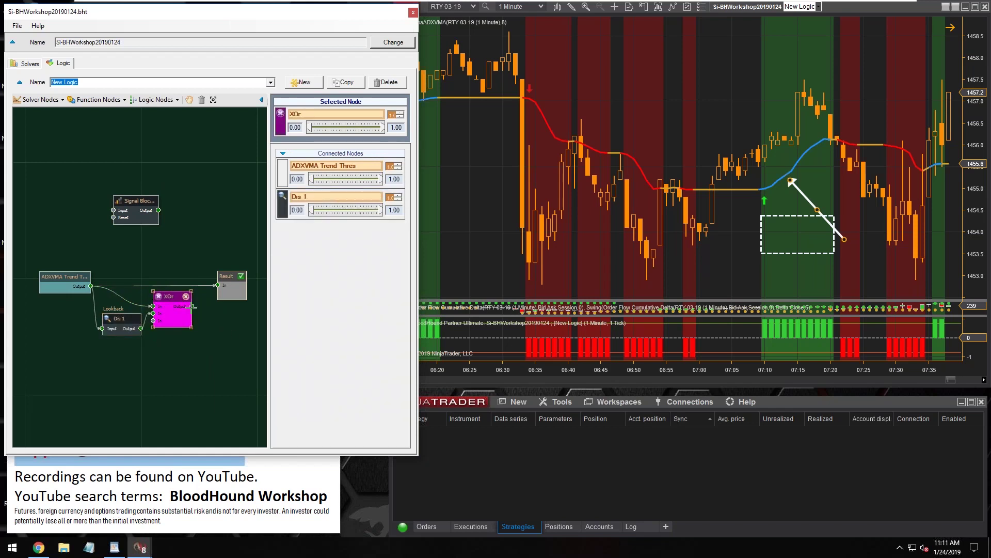
drag(192, 306, 217, 285)
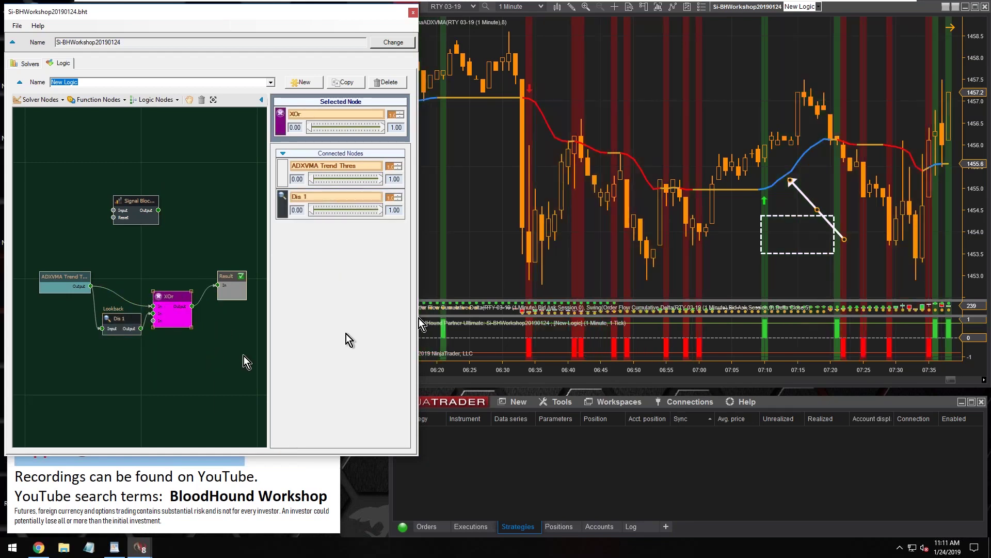
Widen the chart bar spacing to show 07:00–07:35 and point the white arrow at the up-arrow bar.
click(802, 193)
drag(802, 193, 791, 204)
drag(850, 366, 627, 370)
mouse_move(628, 182)
mouse_down()
mouse_move(594, 185)
mouse_move(637, 177)
mouse_move(725, 114)
mouse_move(735, 122)
mouse_move(743, 106)
mouse_move(739, 124)
mouse_move(753, 130)
mouse_up()
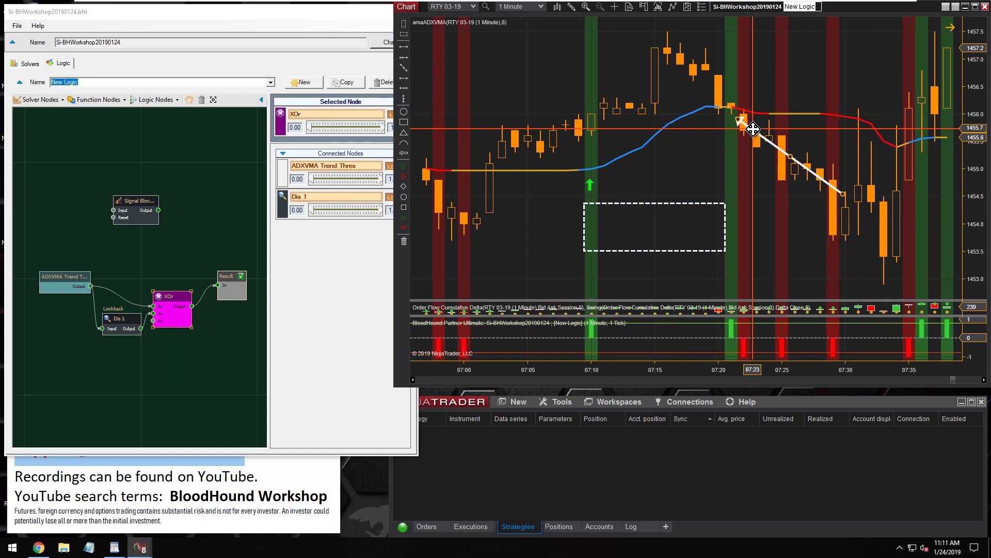
Move the white arrow so it points at the red downtrend-start bar near 07:21.
mouse_move(753, 129)
mouse_down()
mouse_move(756, 117)
mouse_move(802, 137)
mouse_up()
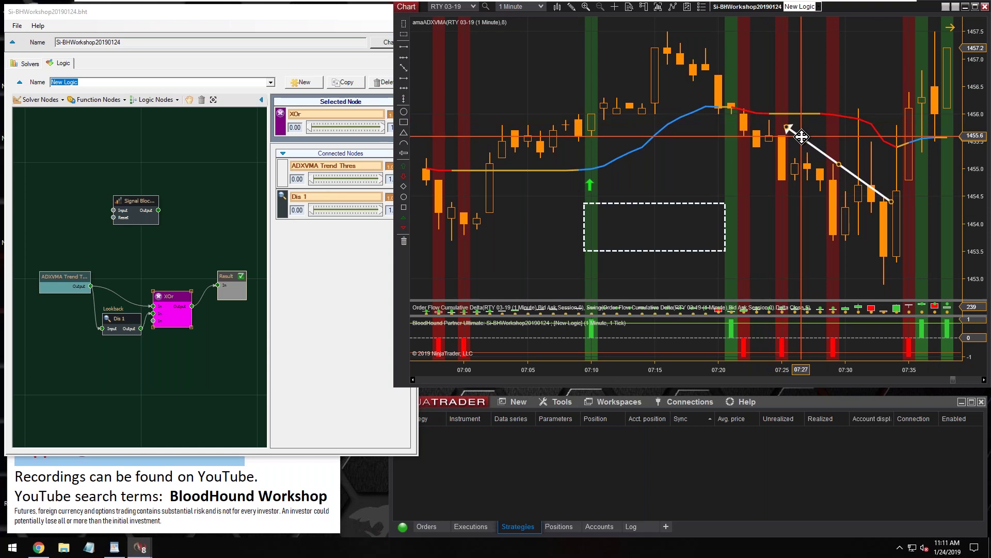
drag(802, 136, 754, 122)
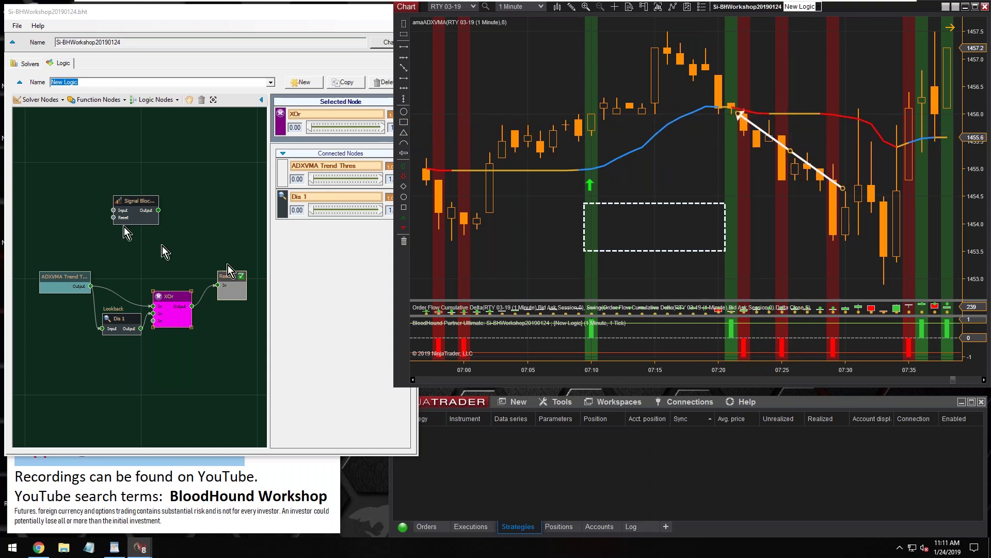
click(147, 101)
Add an And node beside Result and wire the ADXVMA Trend Thres output into it.
click(147, 101)
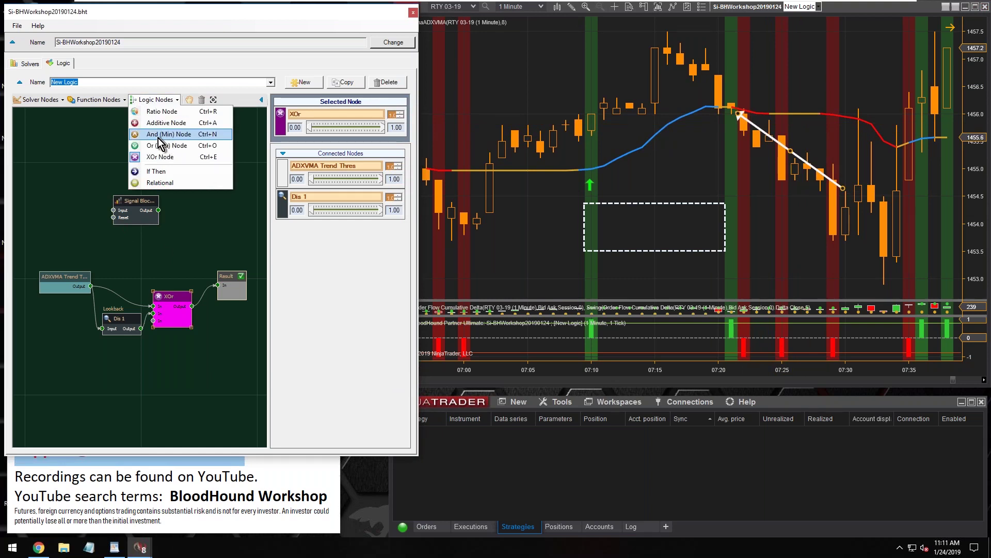
click(160, 134)
drag(197, 388, 161, 392)
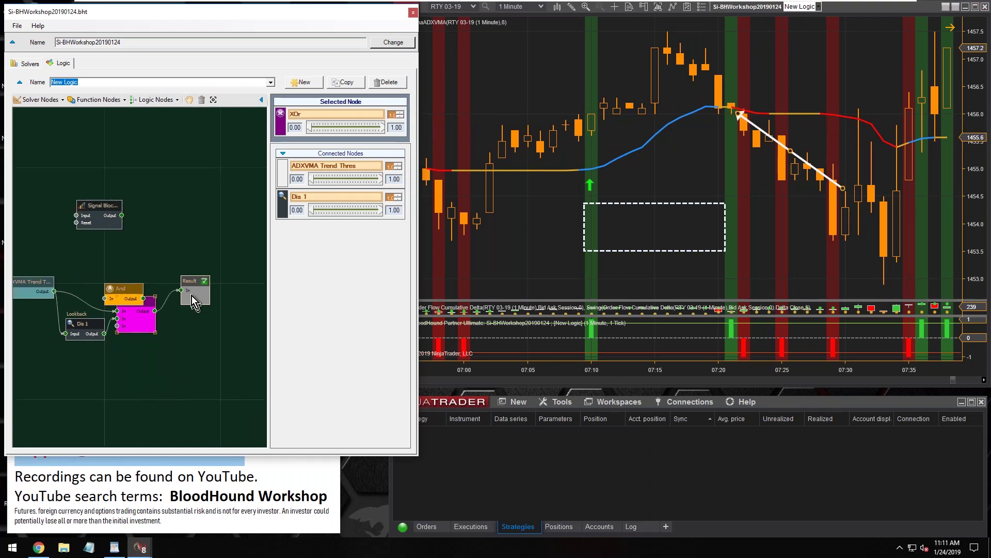
drag(191, 296, 229, 302)
drag(124, 289, 189, 279)
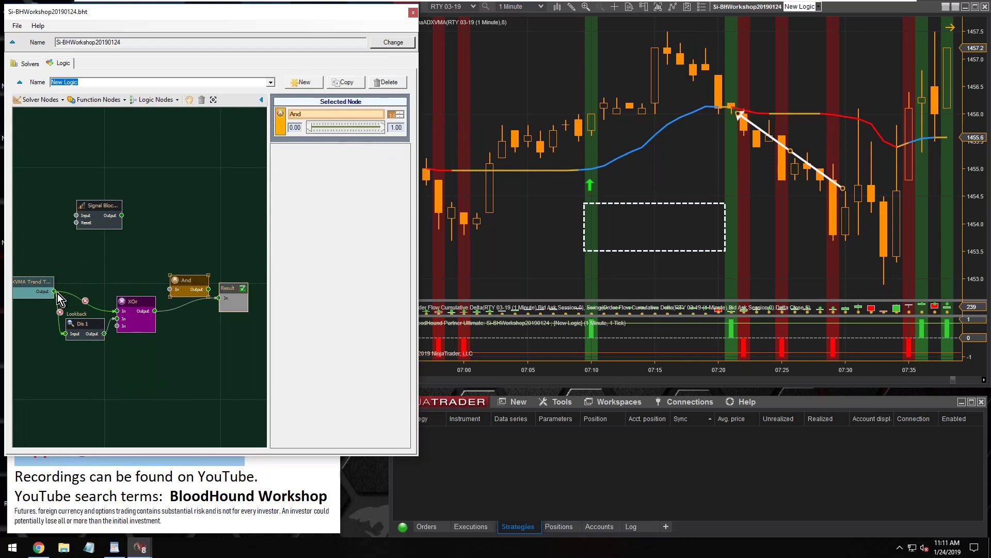
drag(57, 292, 170, 296)
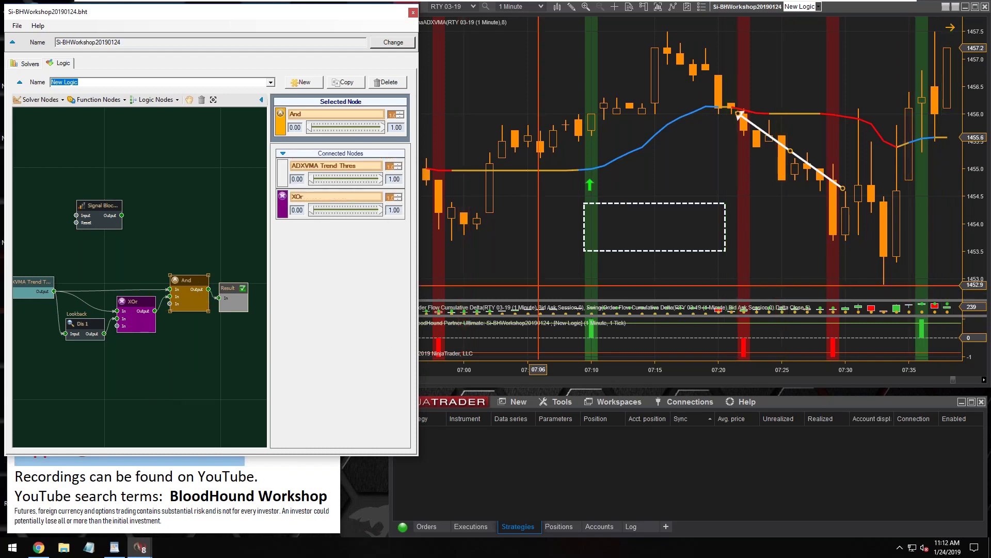
Remove the white arrow drawing from the chart.
click(754, 128)
mouse_move(754, 128)
mouse_down()
mouse_move(723, 133)
mouse_move(805, 140)
mouse_move(799, 153)
mouse_move(810, 155)
mouse_move(755, 131)
mouse_move(612, 204)
mouse_move(593, 195)
mouse_move(757, 126)
mouse_move(833, 133)
mouse_move(621, 190)
mouse_up()
key(Delete)
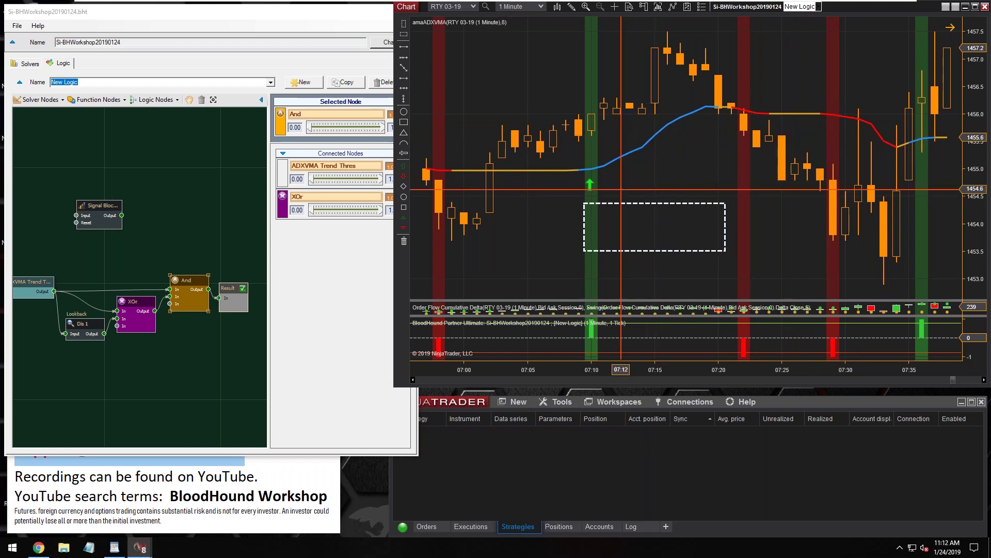
Tidy the node layout: select the XOr and Dis 1 nodes, then shift the unwired Signal Blocker right.
click(115, 365)
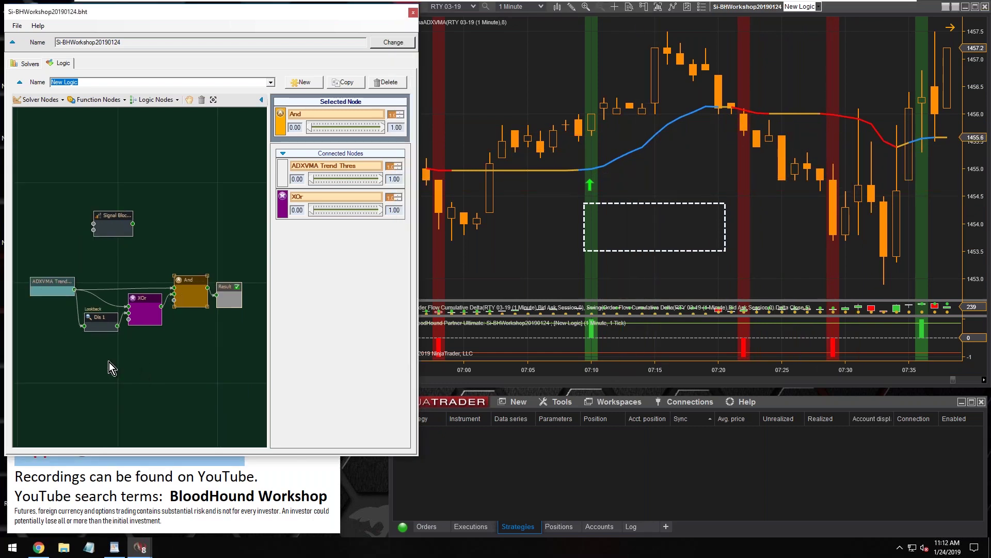
drag(190, 253, 98, 324)
click(106, 269)
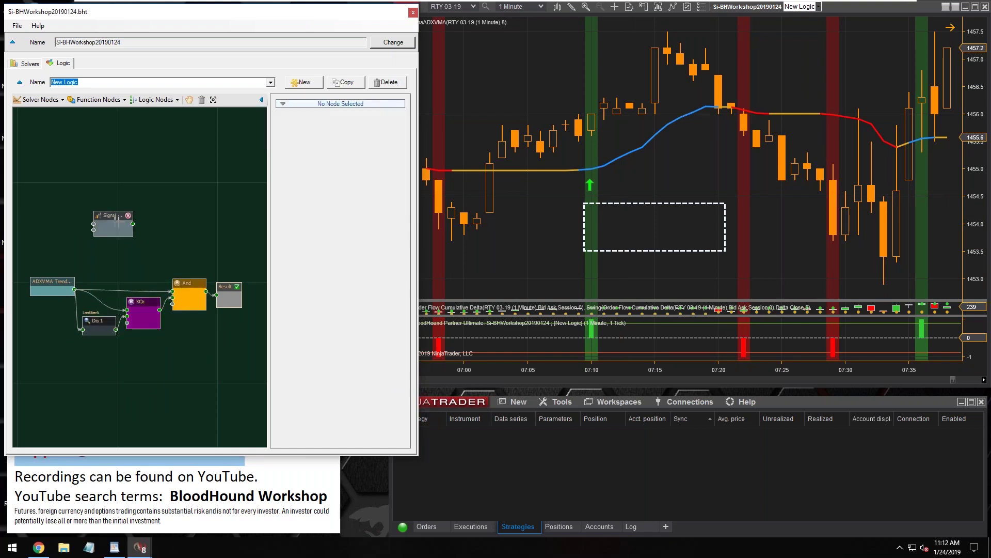
mouse_move(111, 219)
mouse_down()
mouse_move(110, 227)
mouse_move(128, 226)
mouse_up()
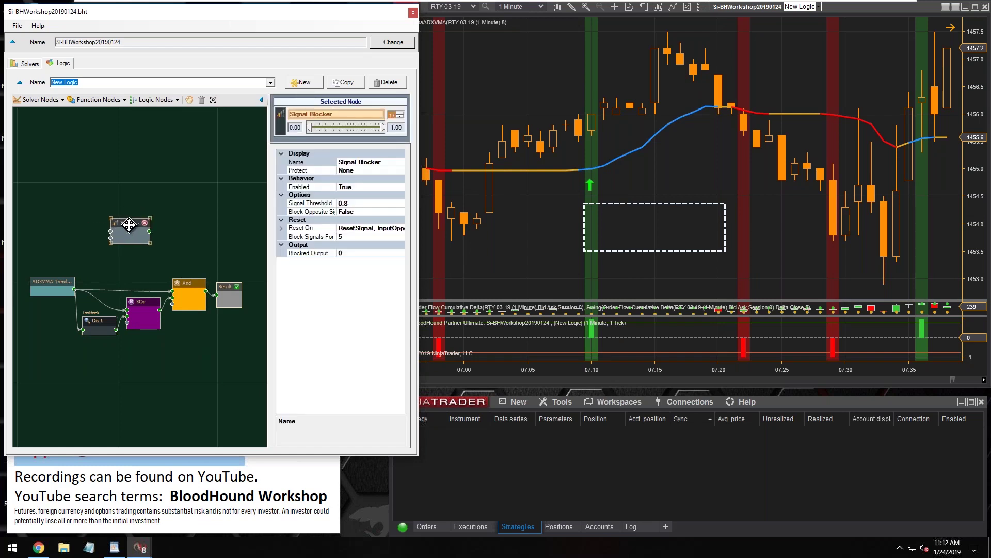